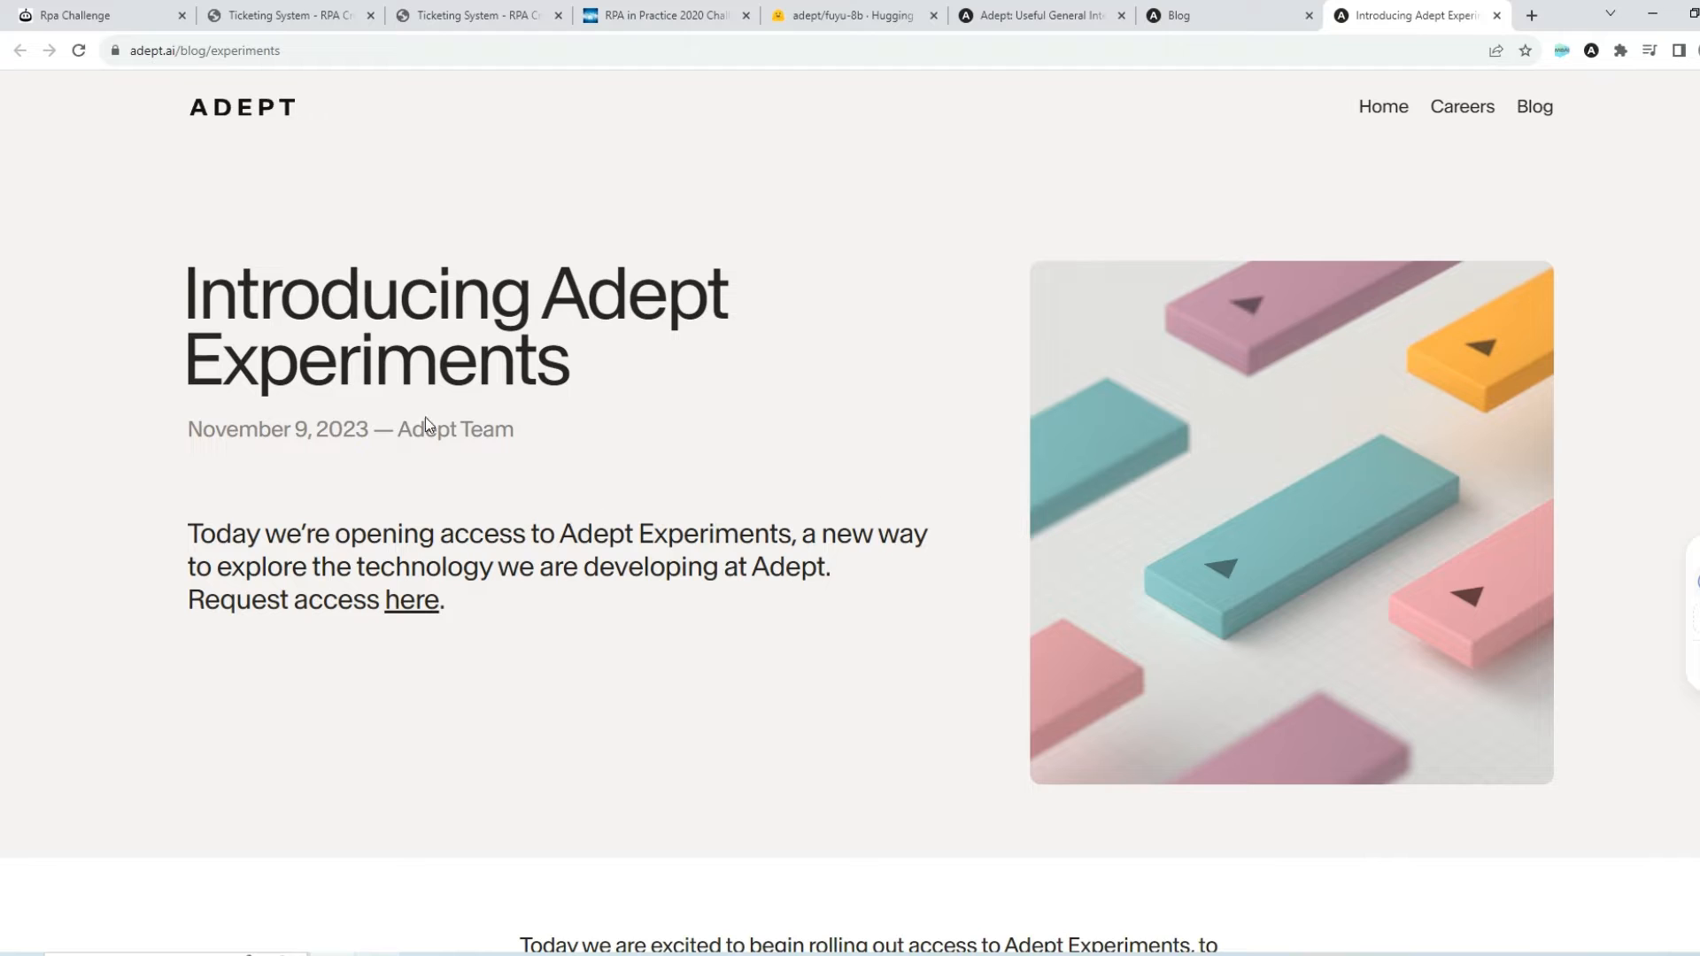
On the RPA Challenge page, open the third workflow in Adept's list, the RPA Challenge one, for editing
click(104, 9)
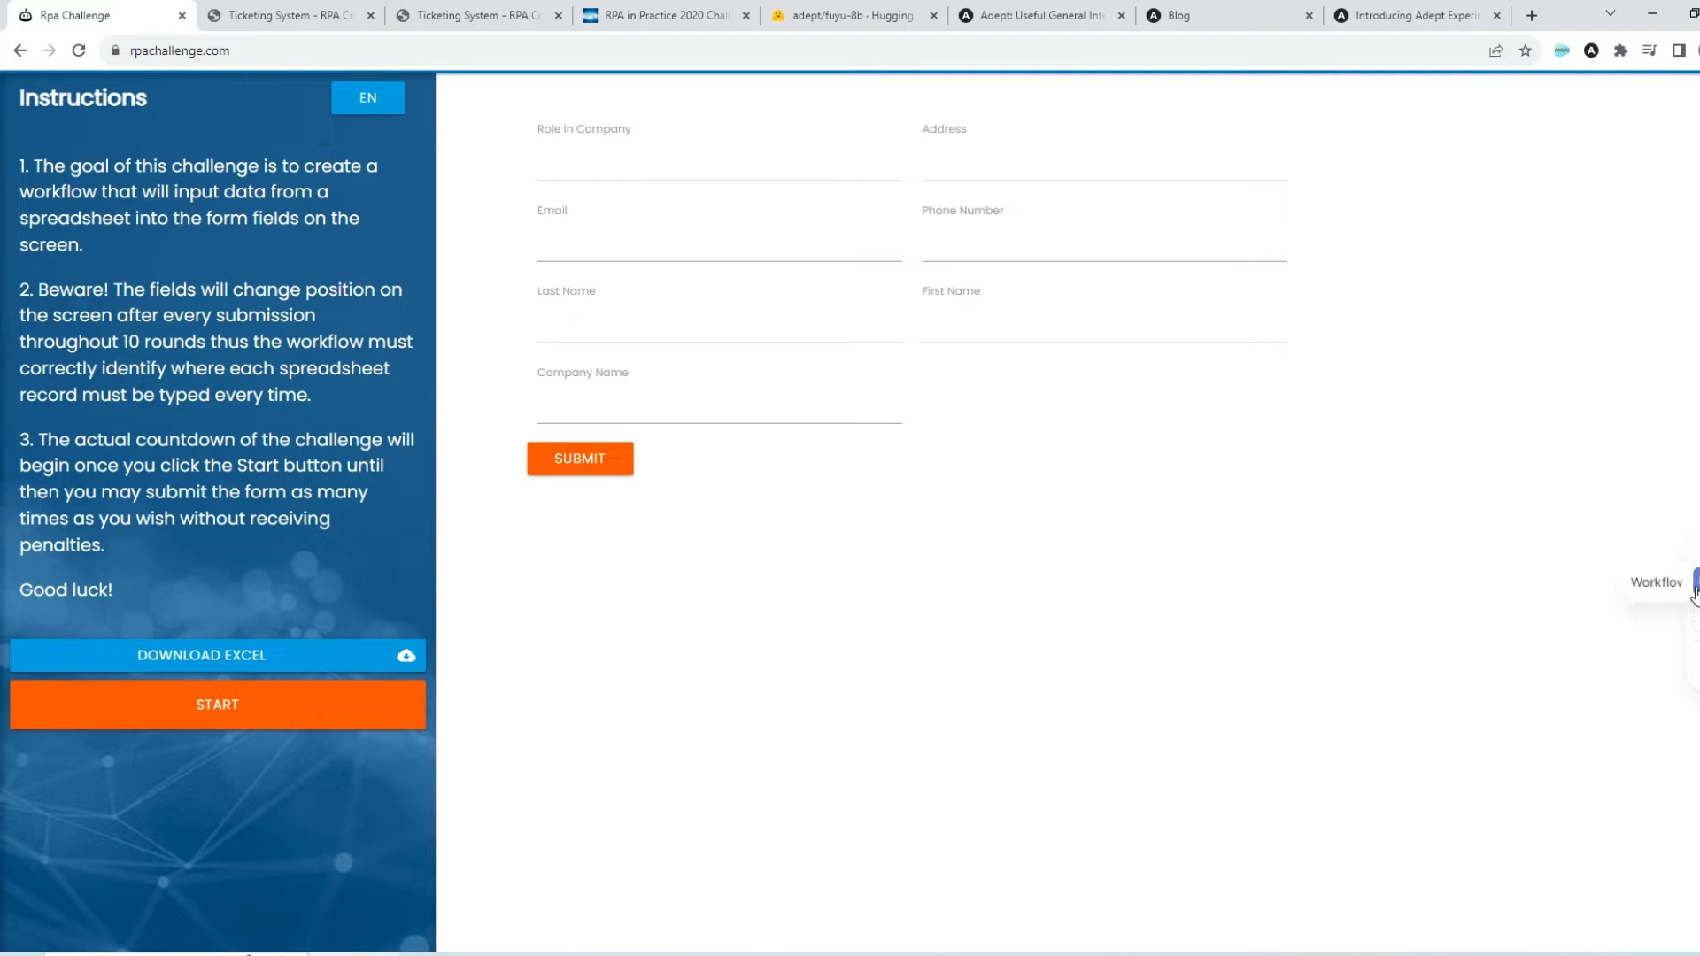
click(1697, 586)
click(1333, 347)
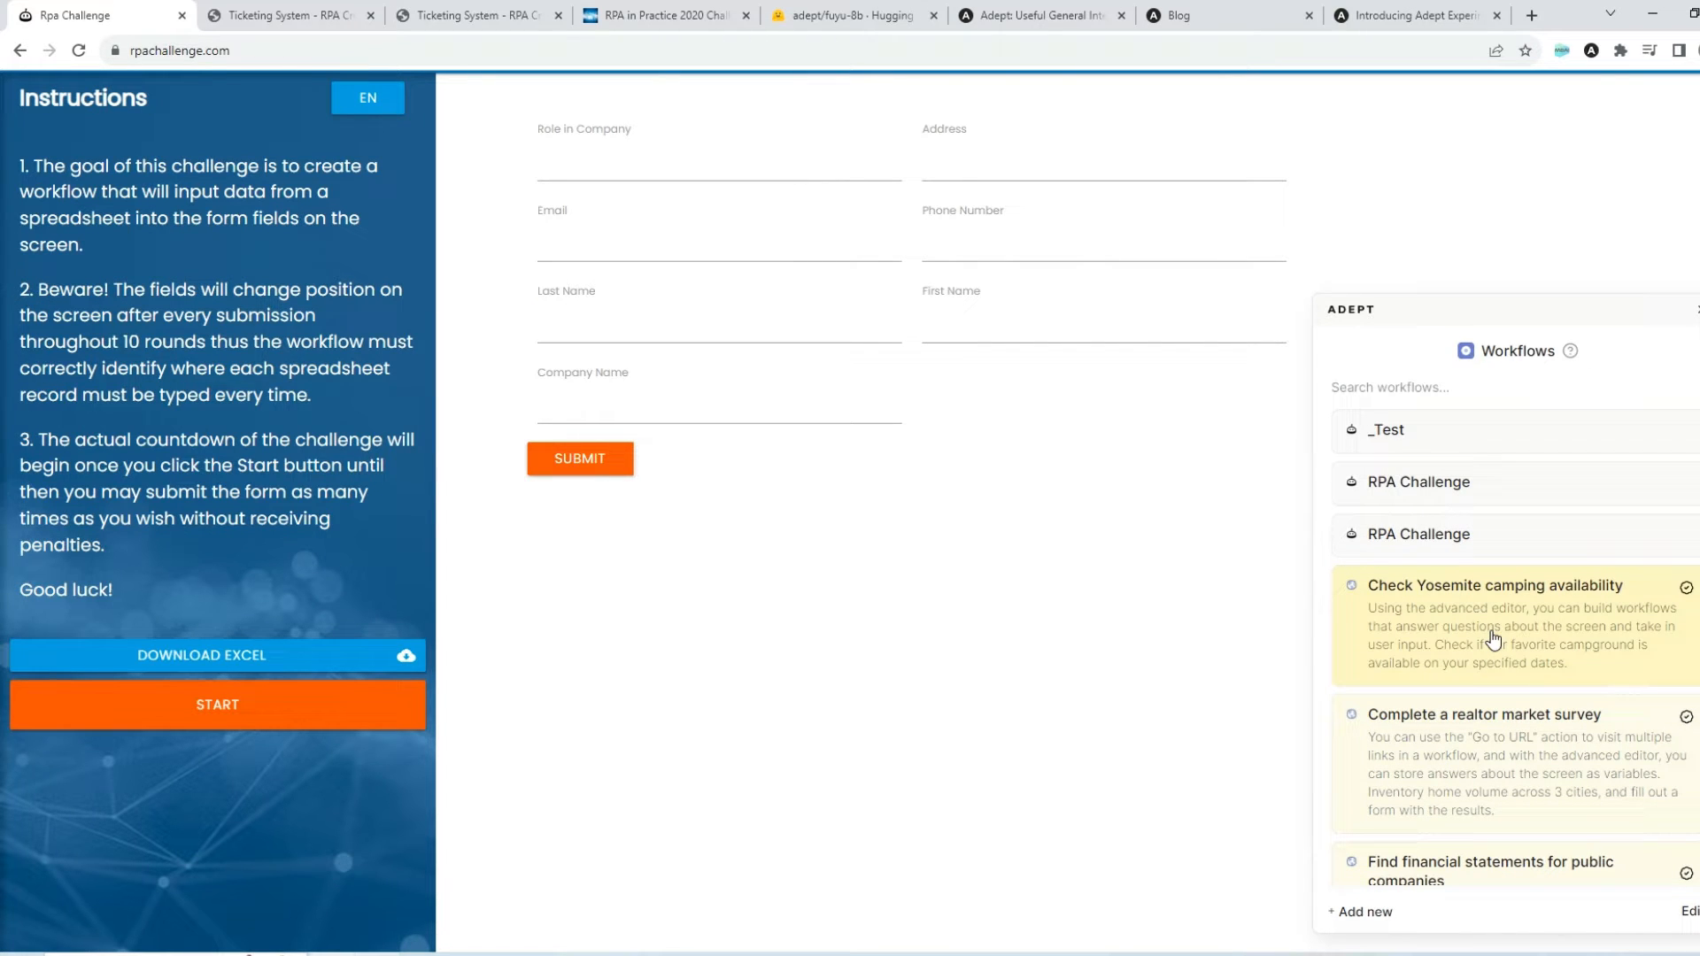
scroll(1515, 611, down, 4)
scroll(1505, 593, up, 4)
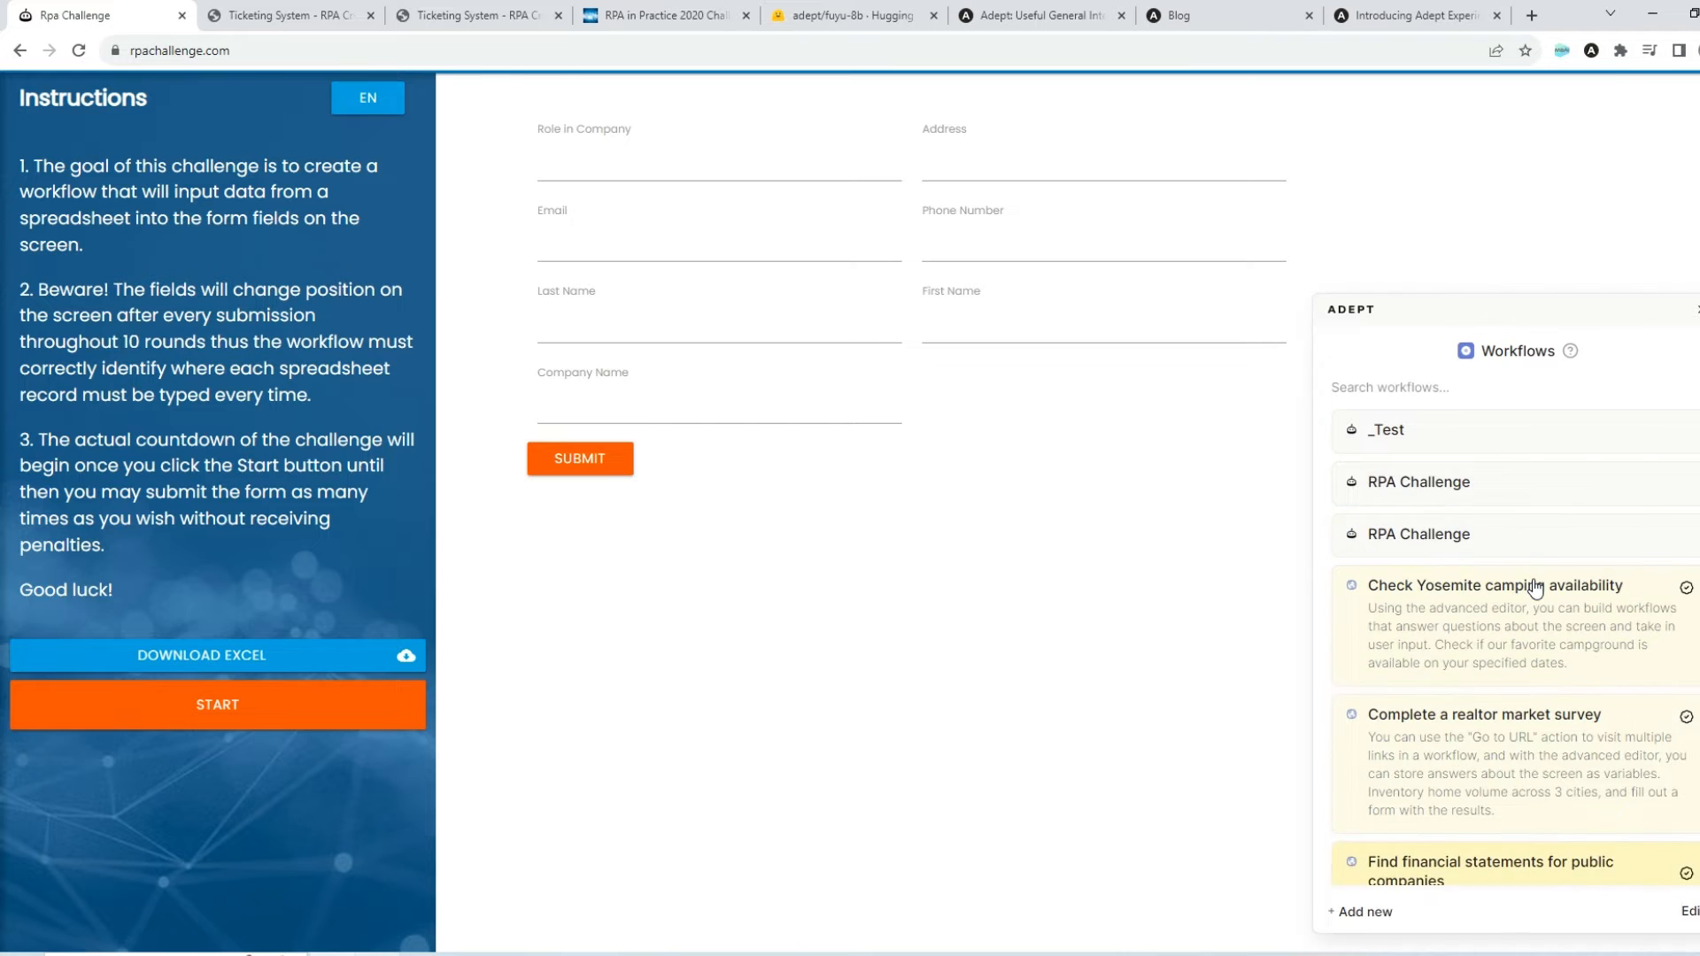
click(1444, 537)
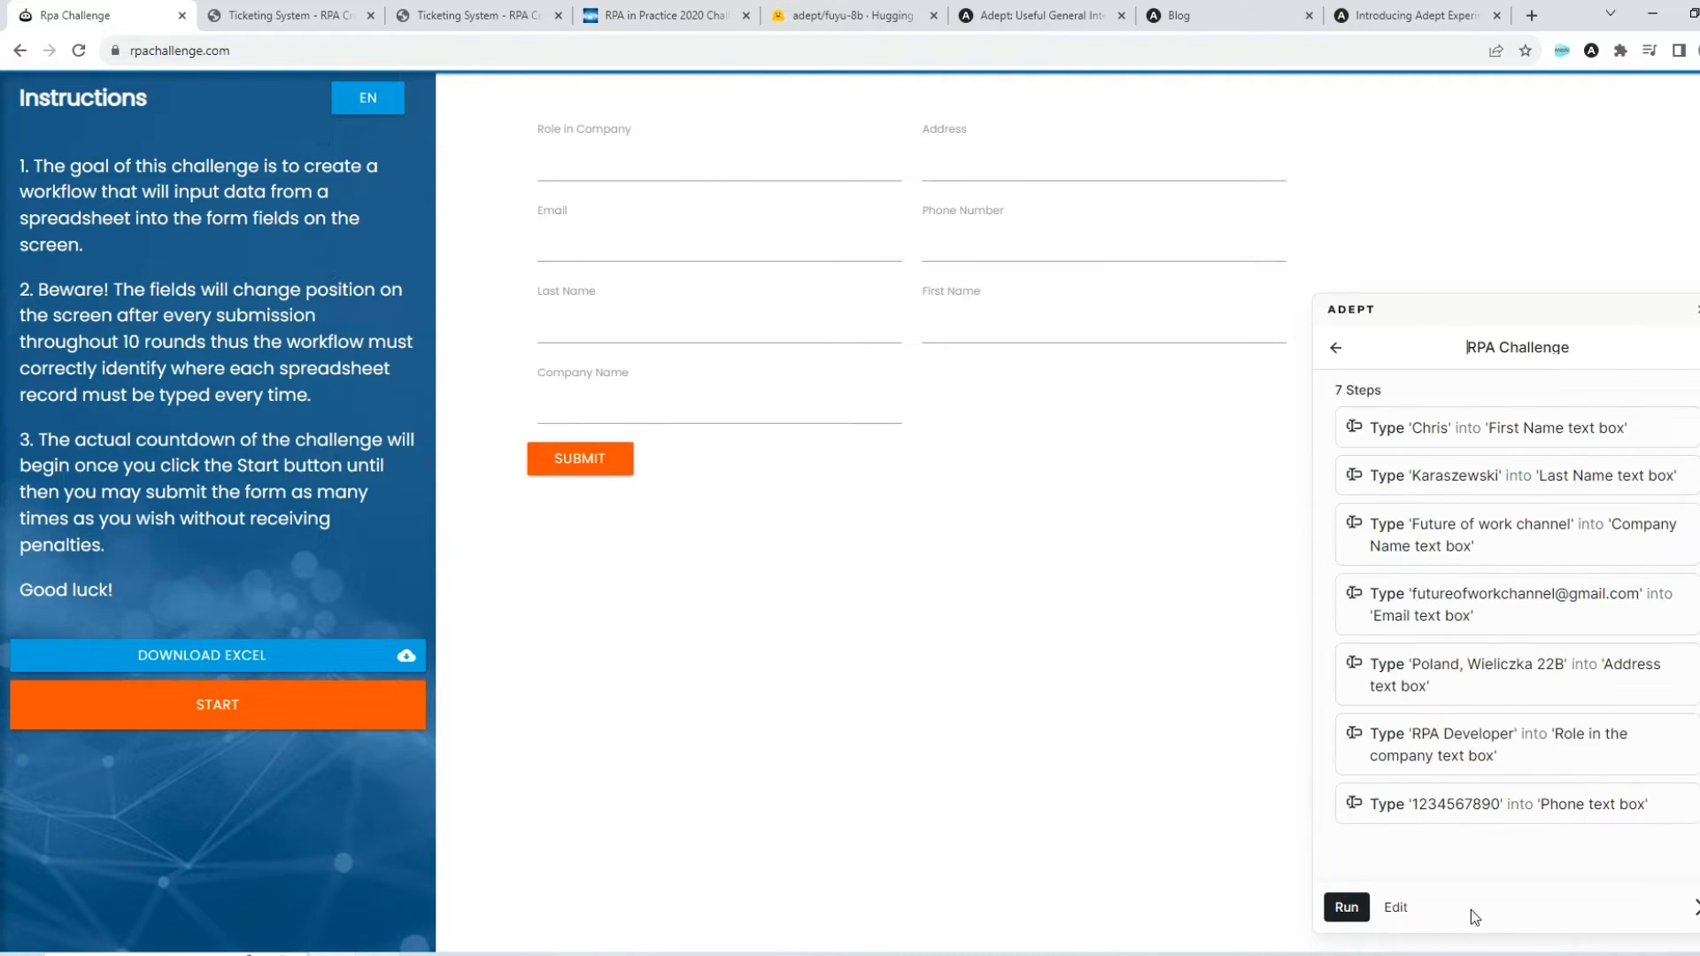
click(1399, 907)
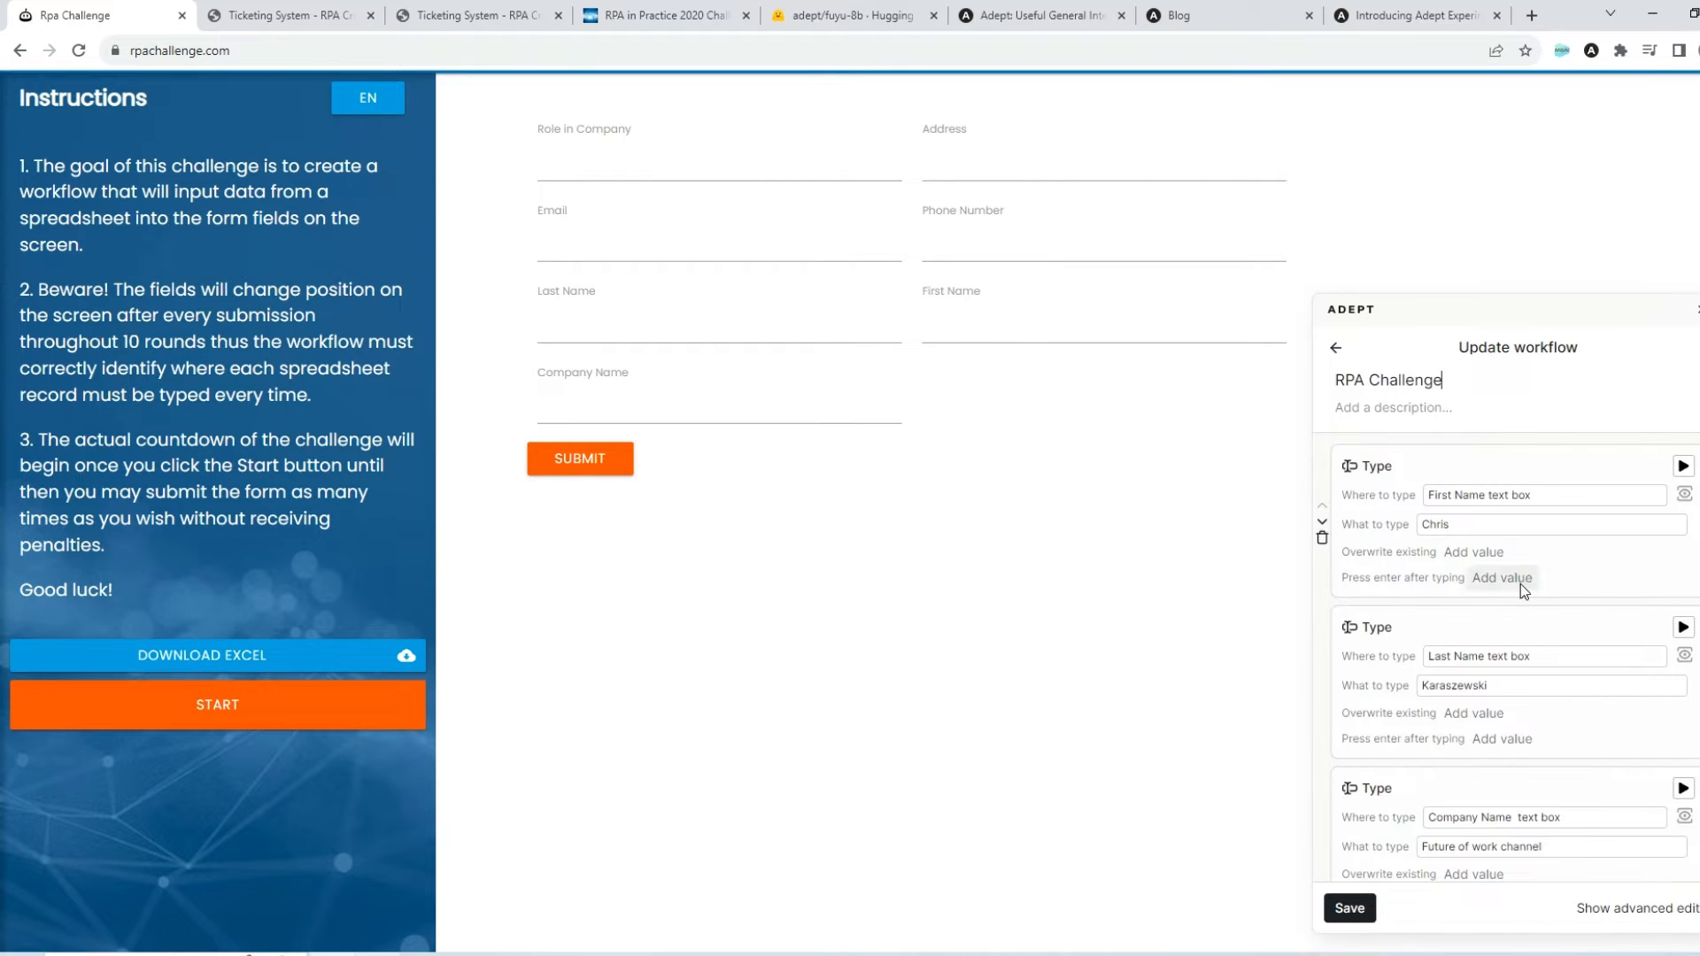
Review the typing steps of the RPA Challenge workflow and the types of step that can be added
scroll(1487, 709, down, 4)
scroll(1447, 809, down, 3)
click(1399, 875)
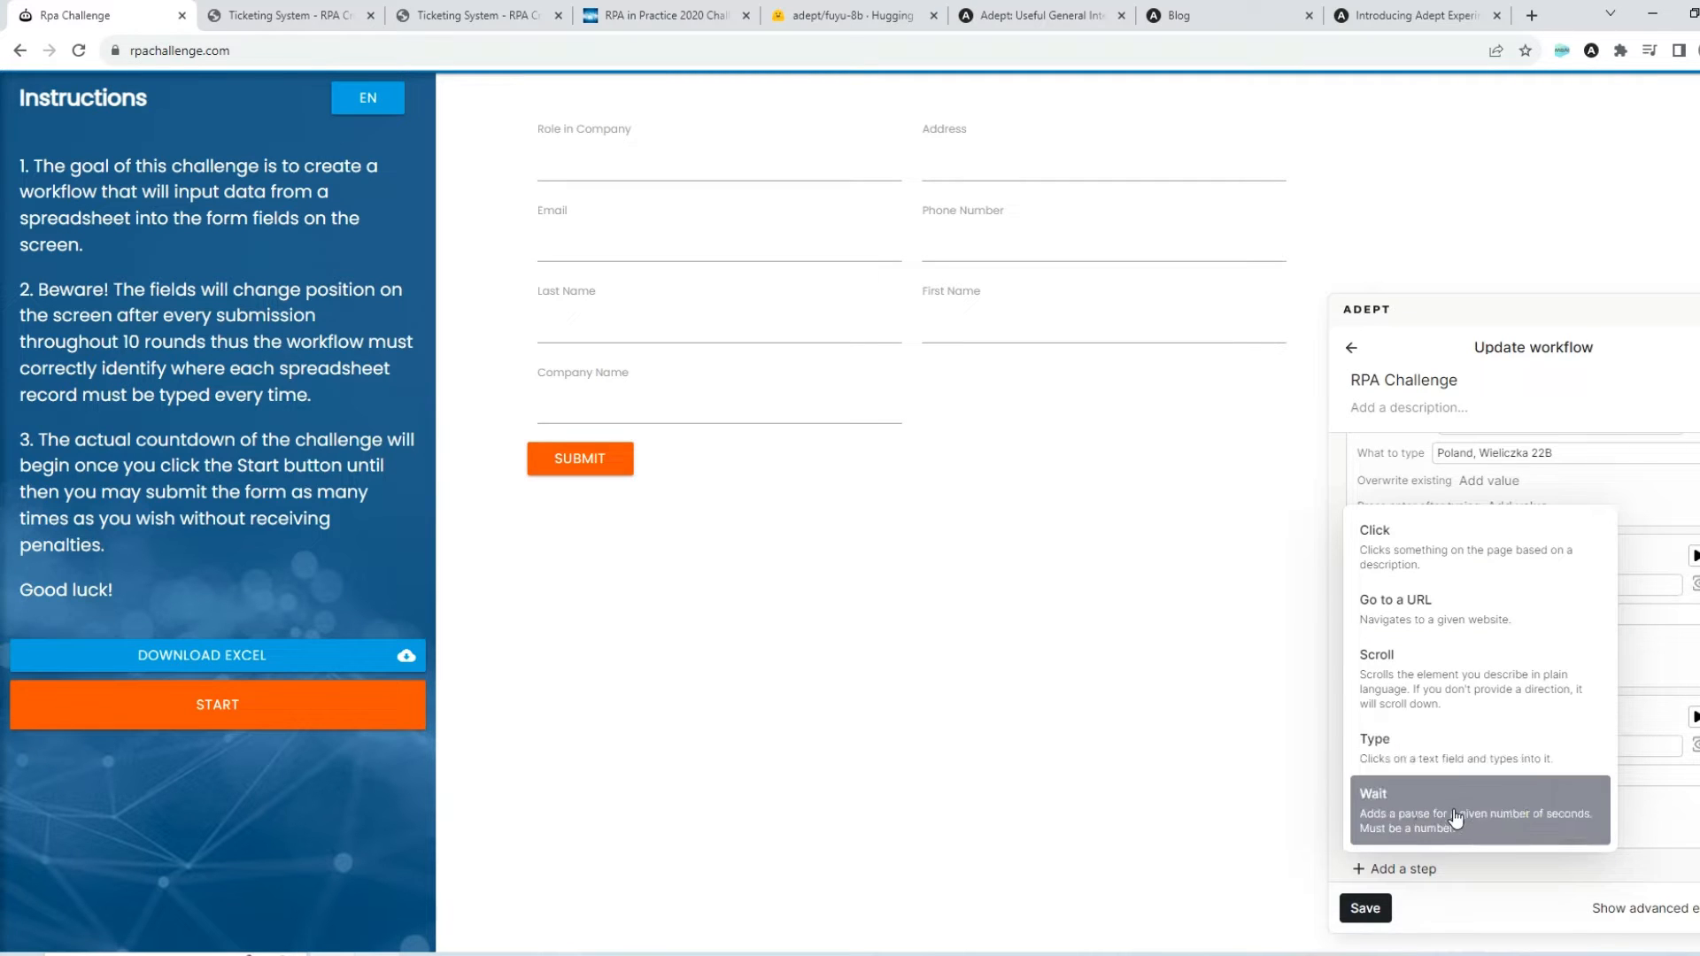
click(1675, 880)
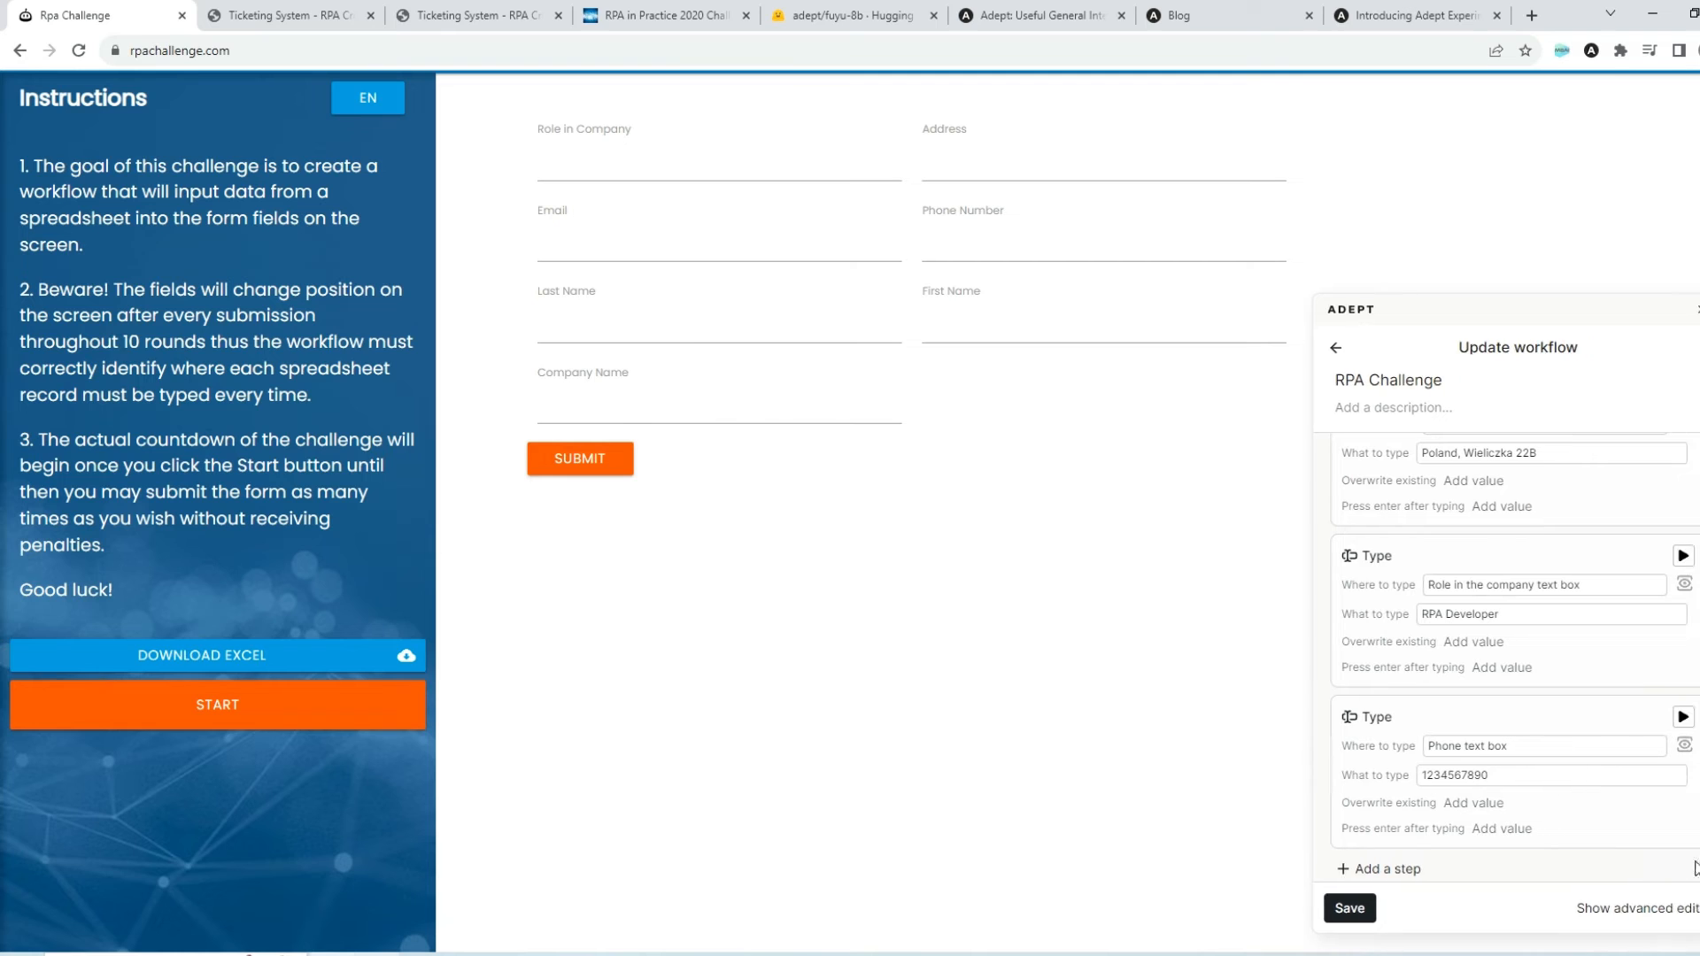
mouse_move(1523, 737)
scroll(1510, 735, up, 10)
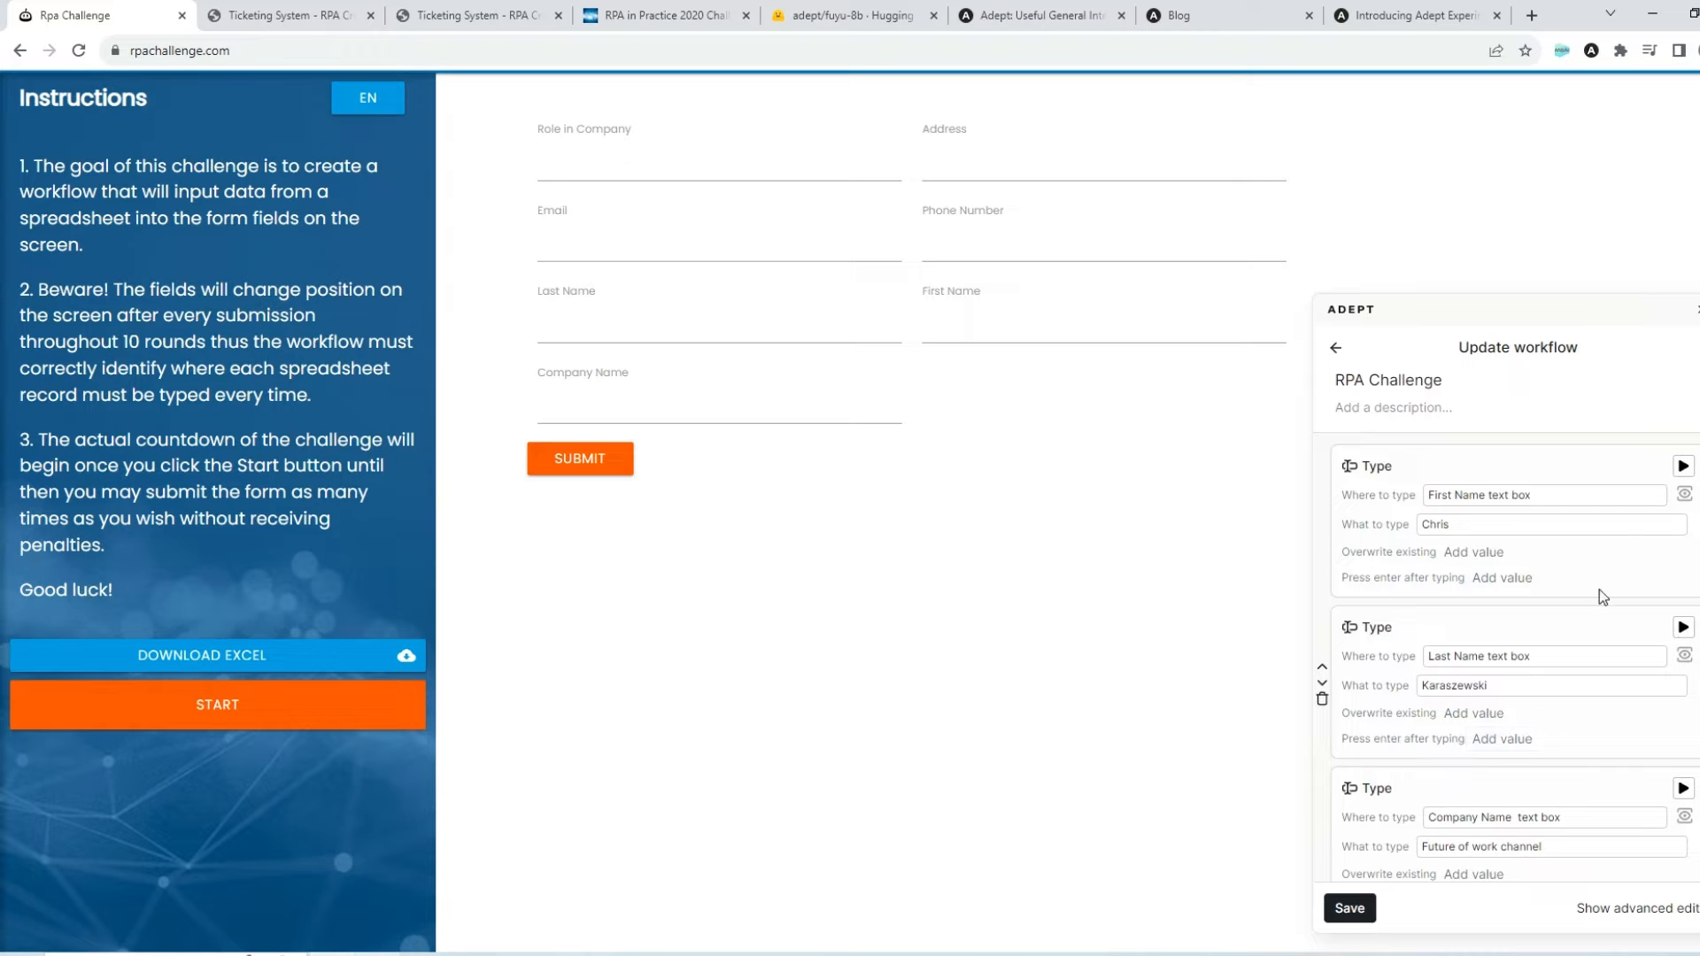
Check the target description and value of the first Type step and highlight its First Name text box on the page
drag(1542, 495, 1413, 494)
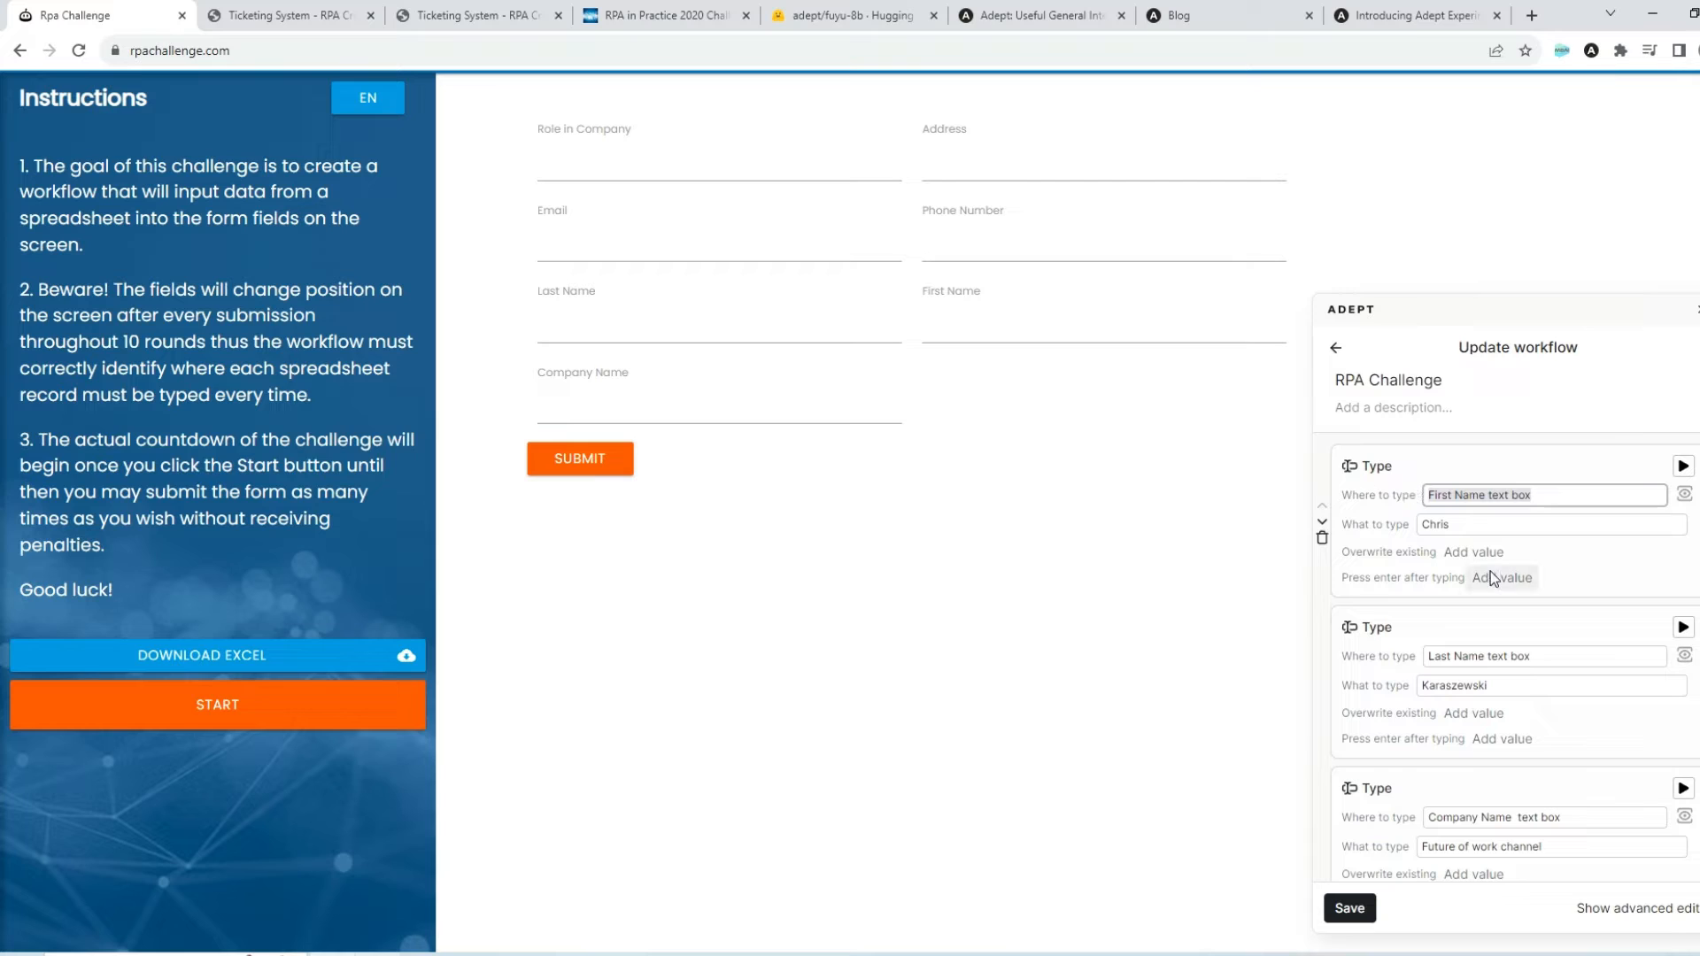
click(1562, 496)
click(1465, 528)
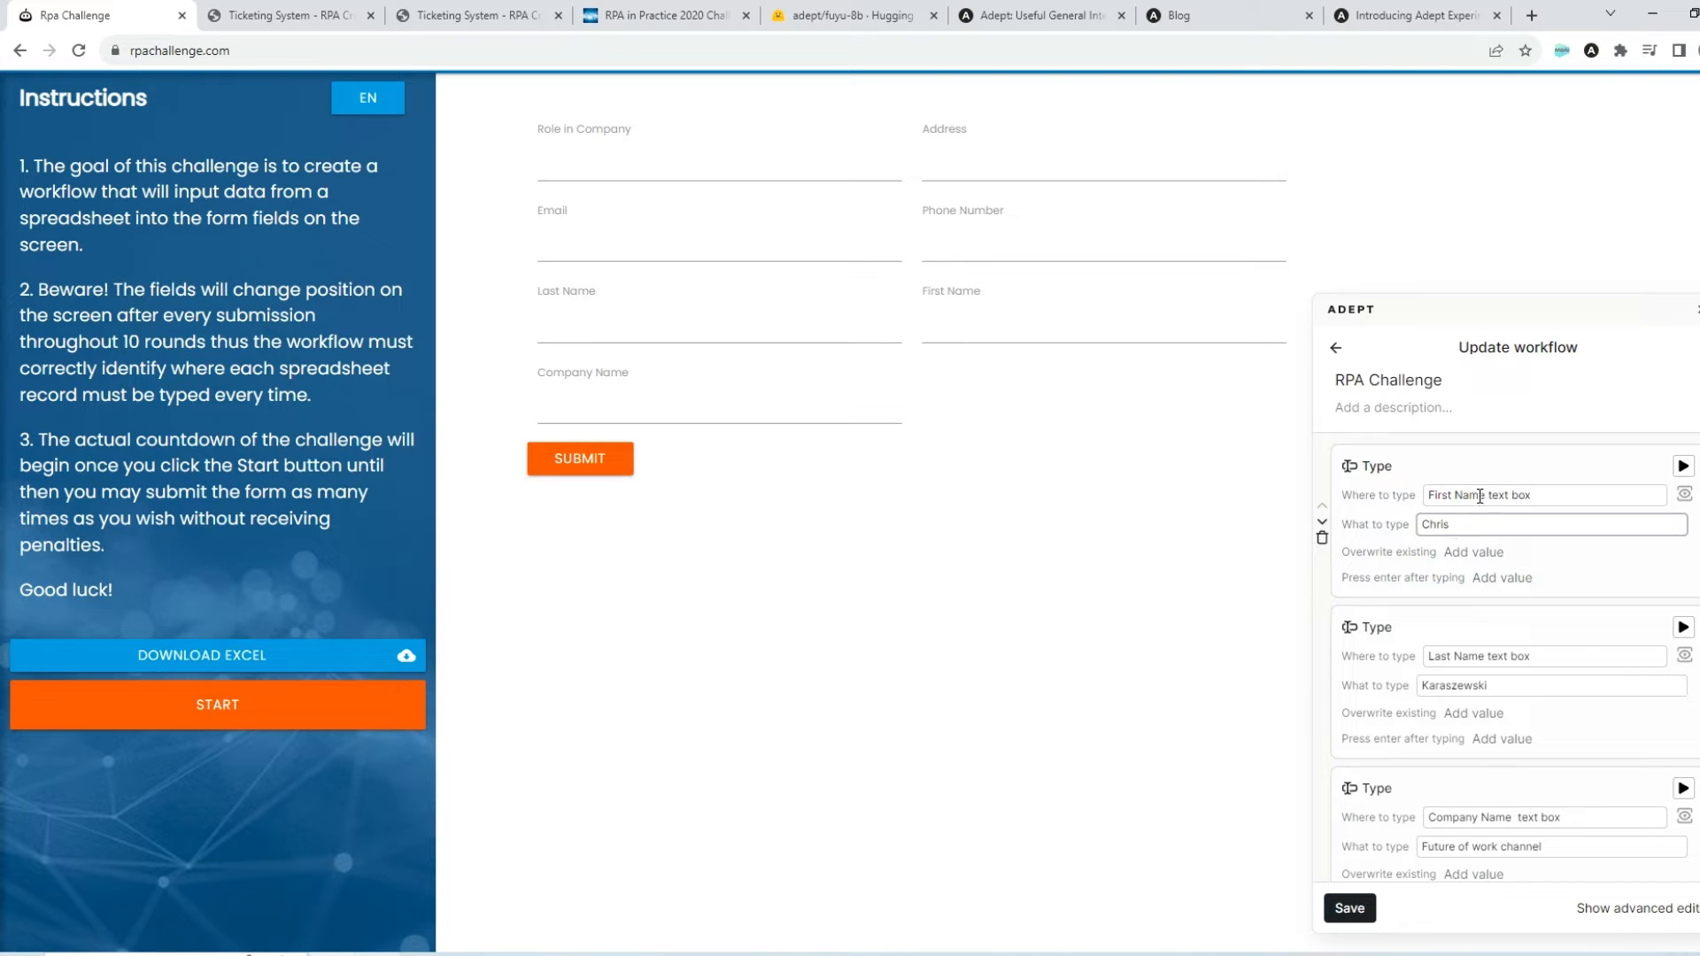
click(1479, 497)
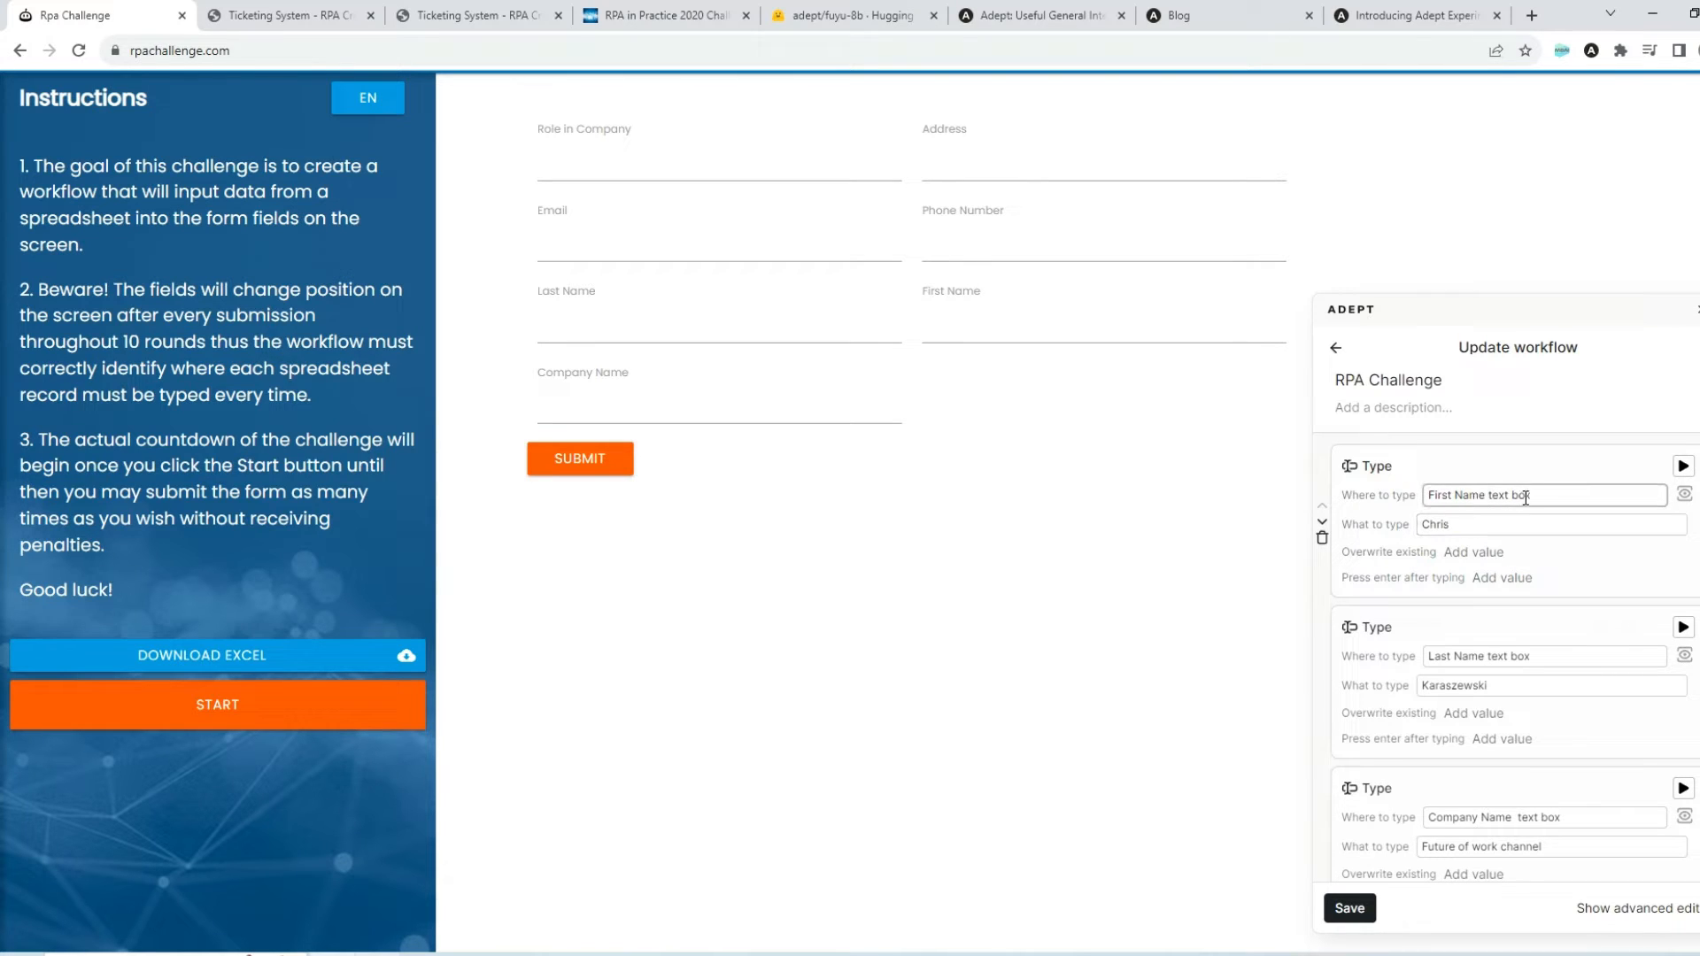
click(1685, 496)
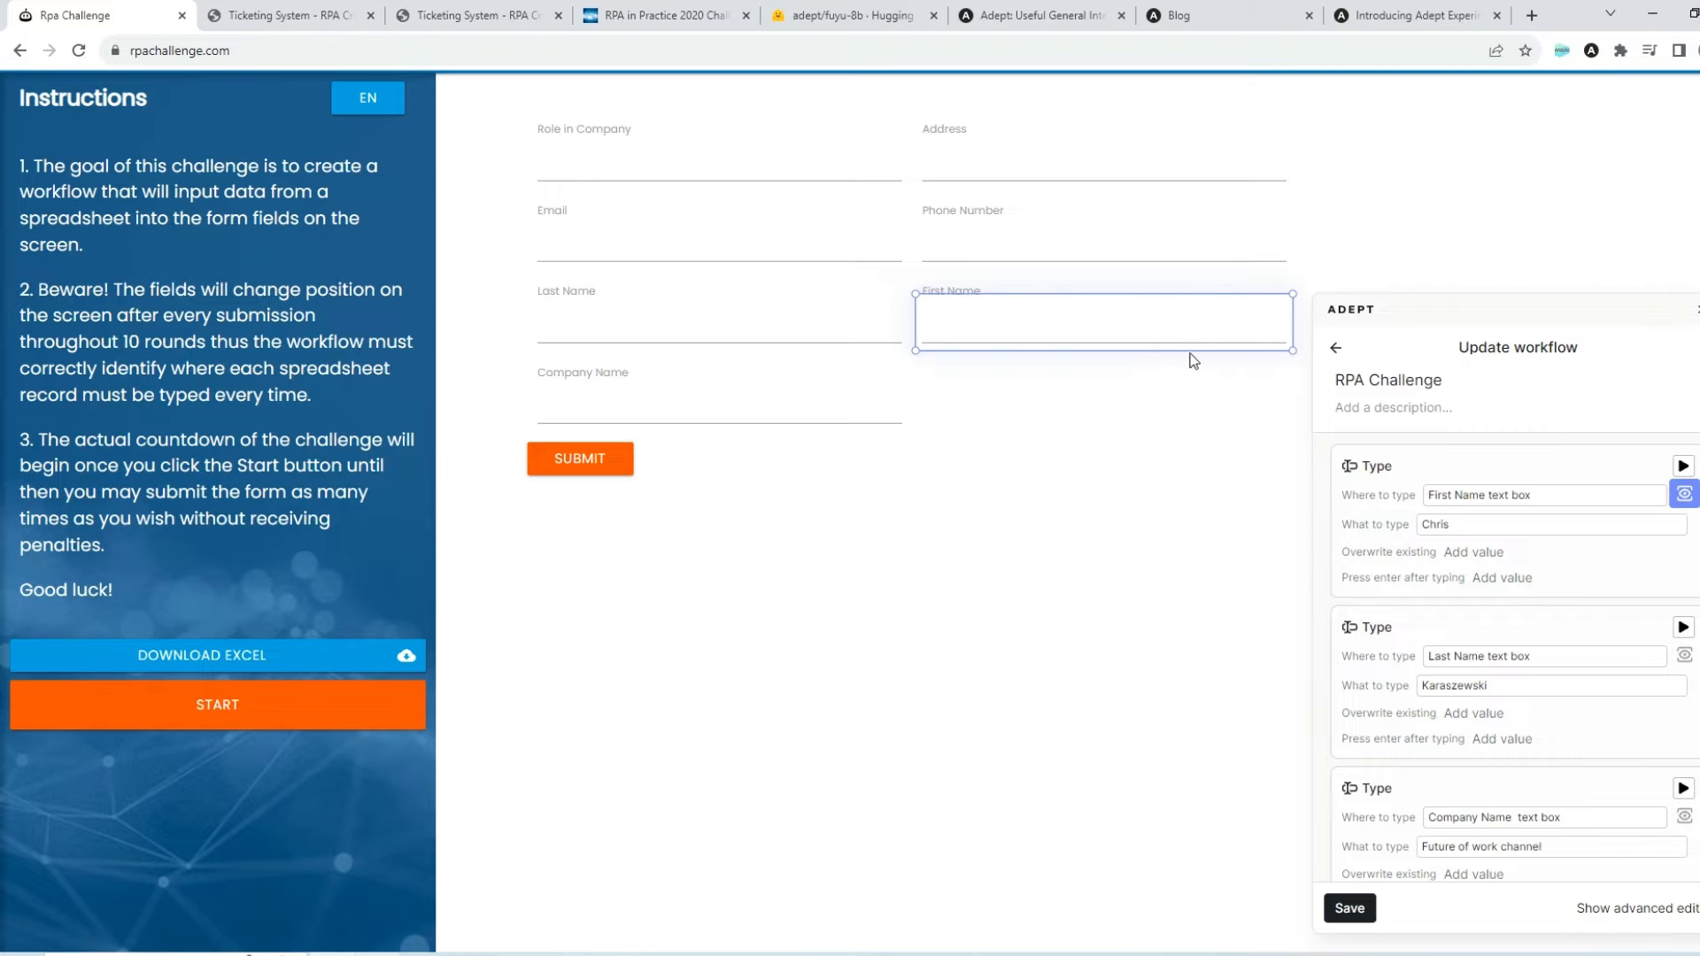
Run the First Name Type step, submit the form, and run the step again on the rearranged fields
click(1683, 467)
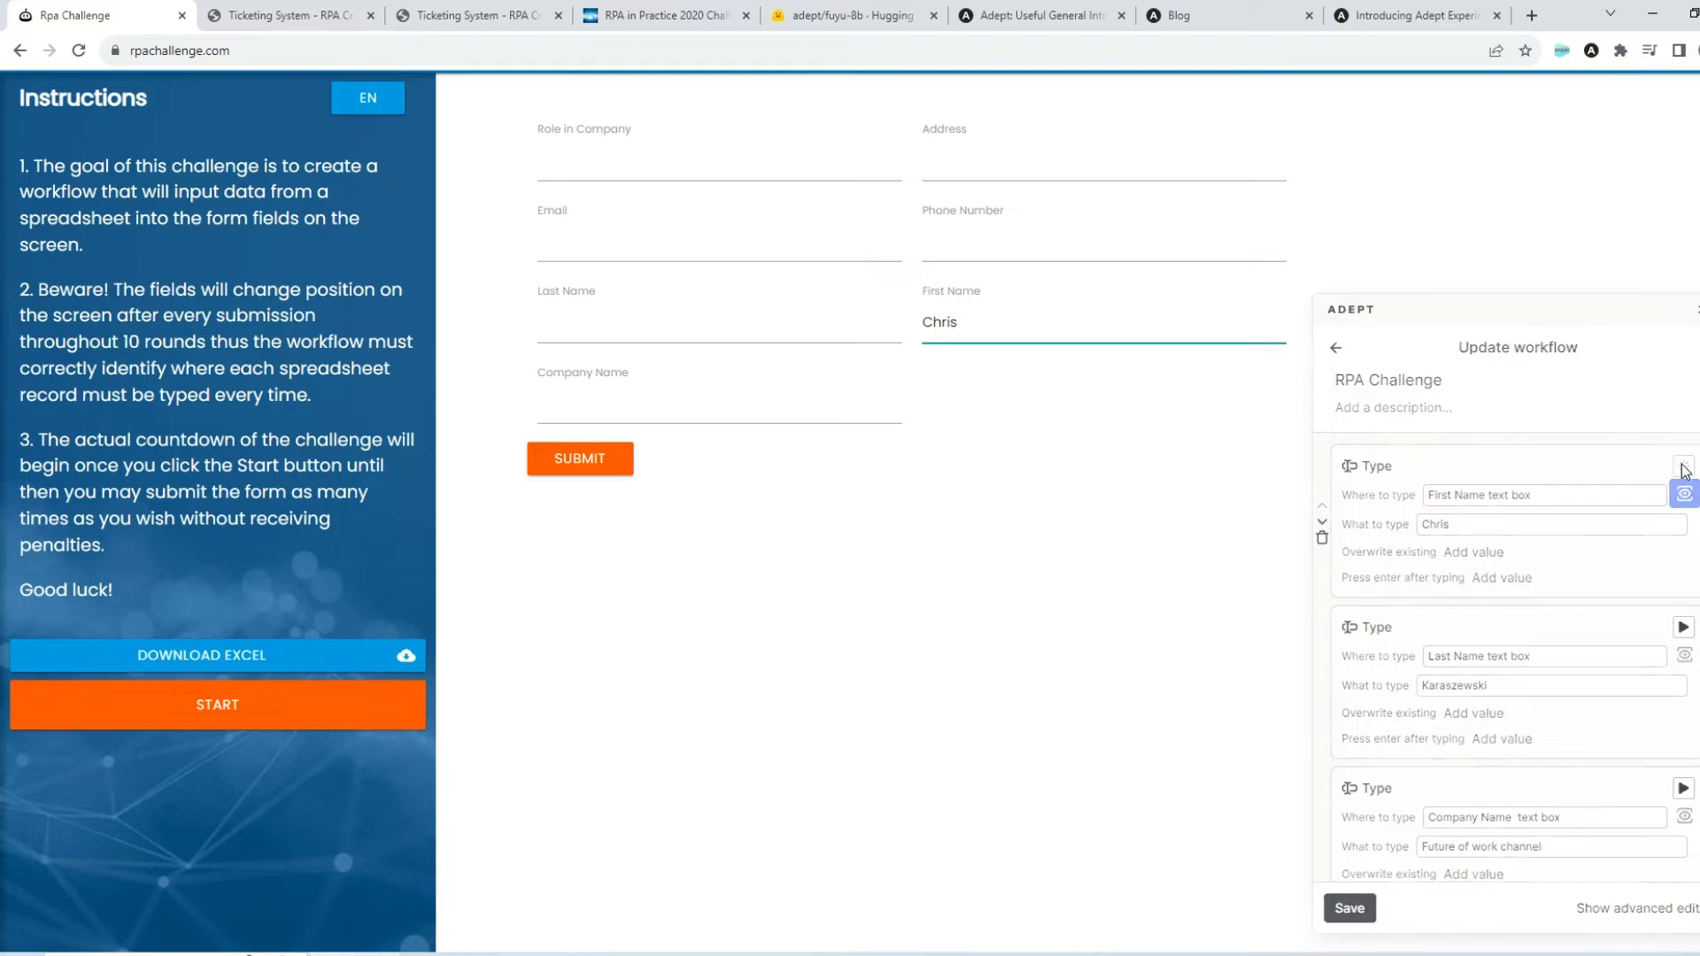
click(571, 464)
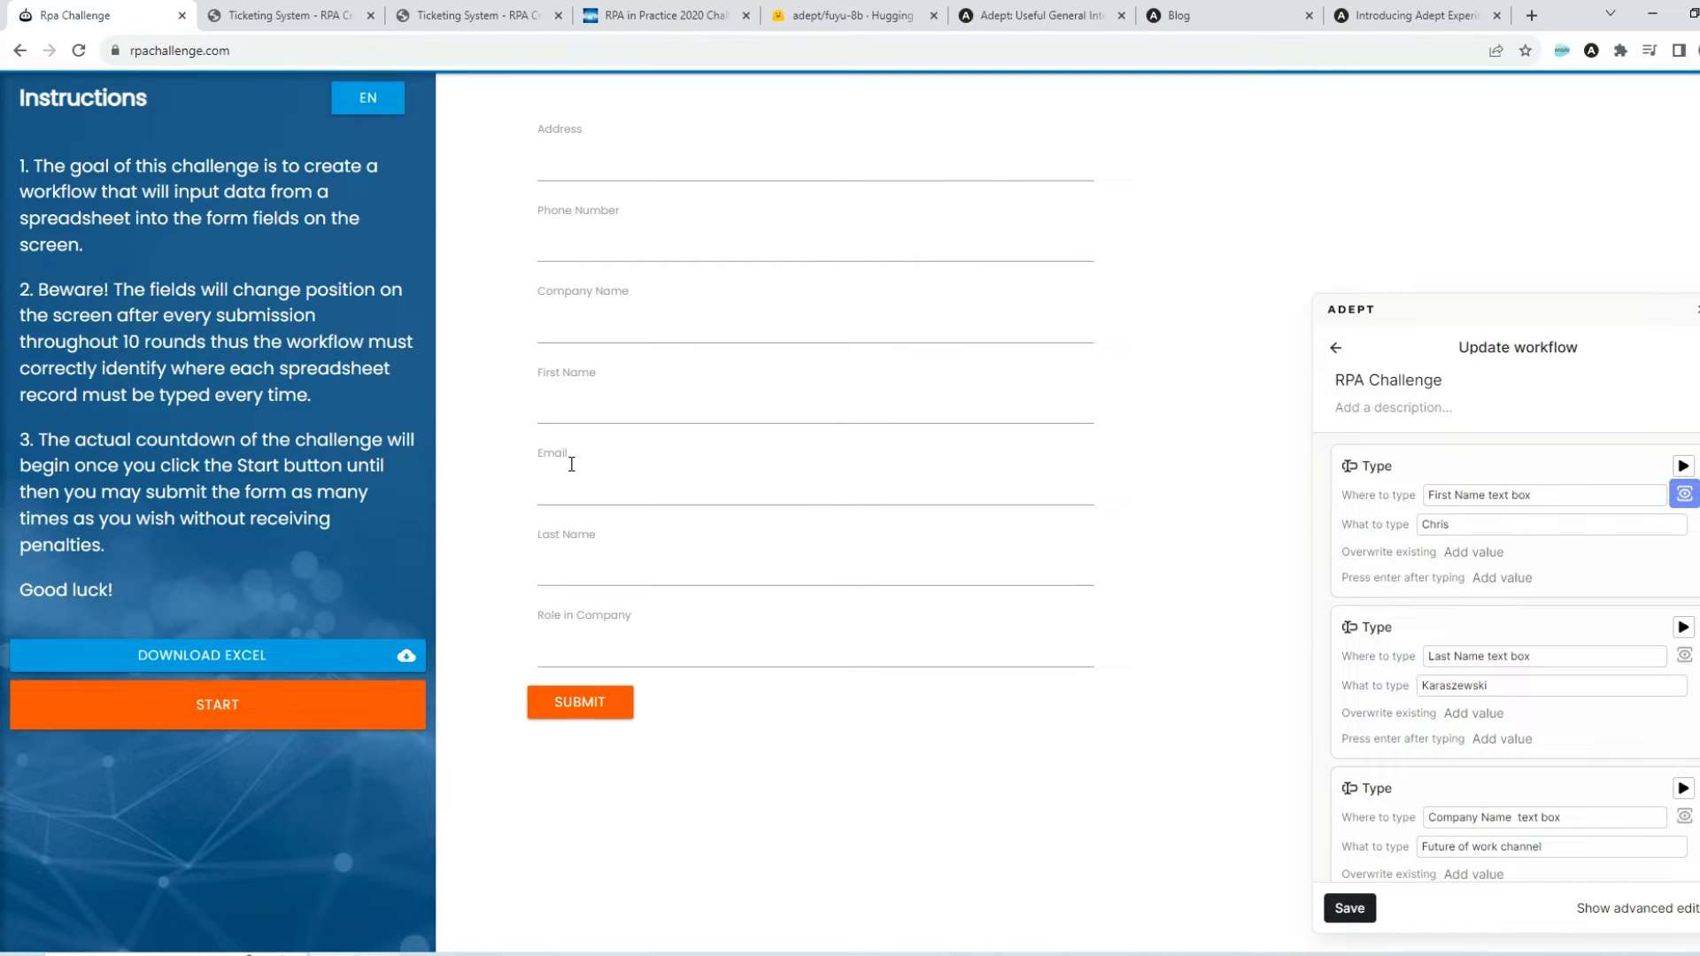
click(1683, 466)
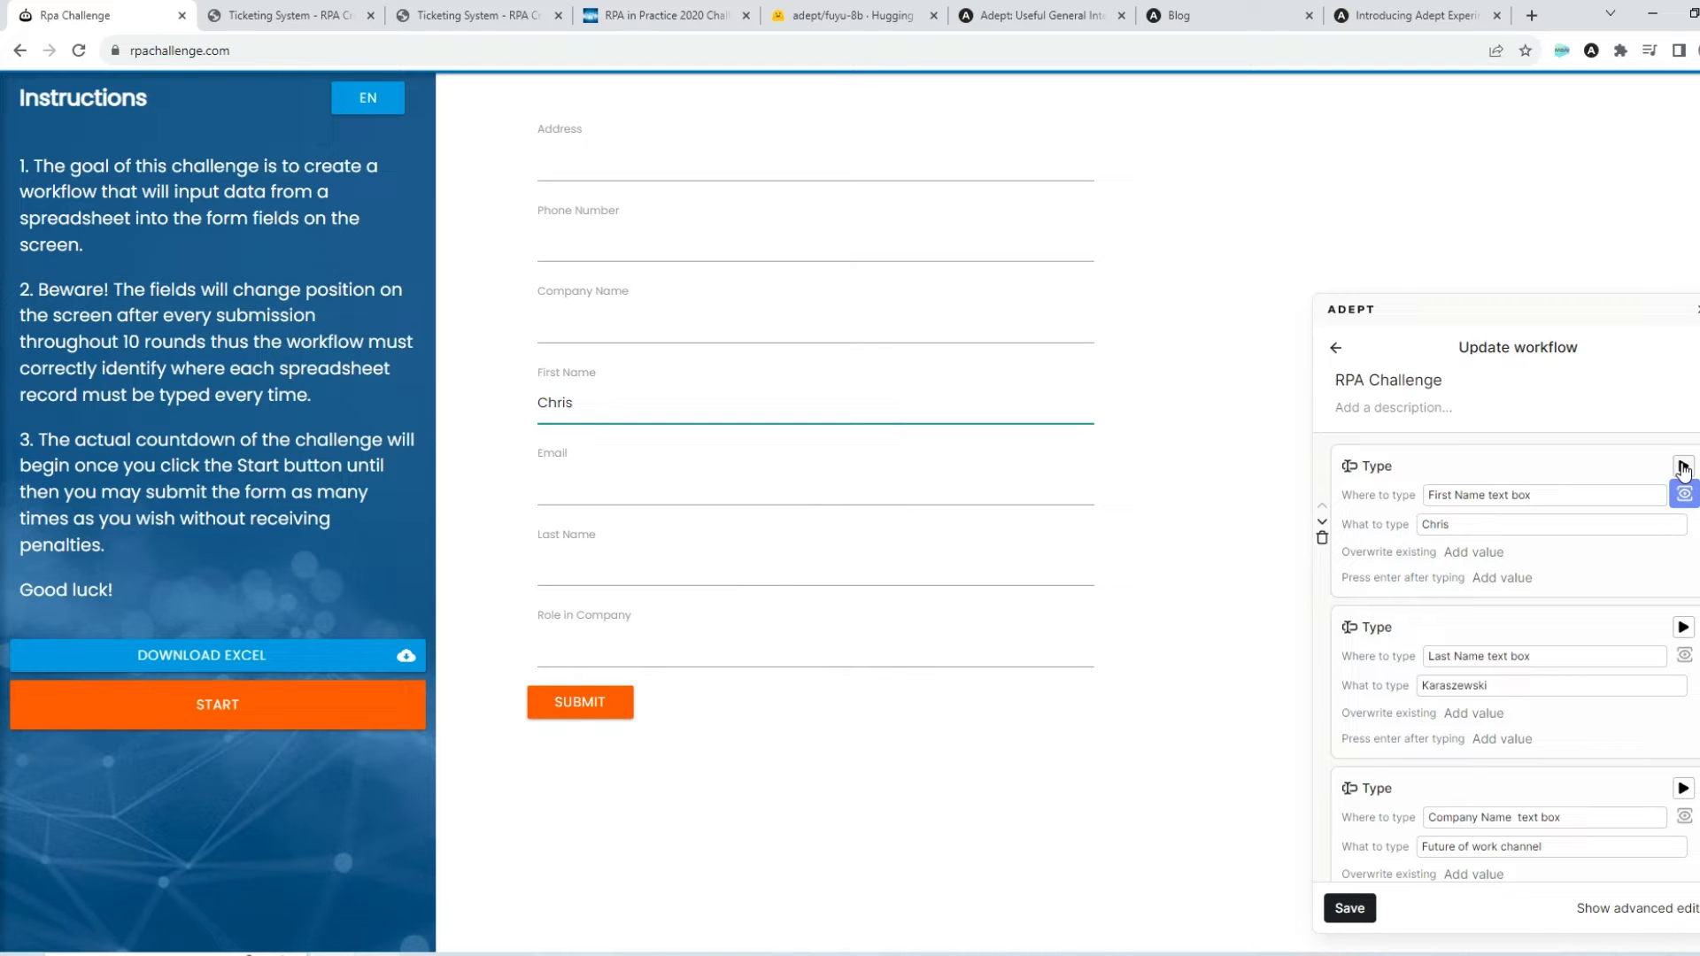
View the workflow's code in the advanced editor and return to editing its steps as blocks
click(1639, 908)
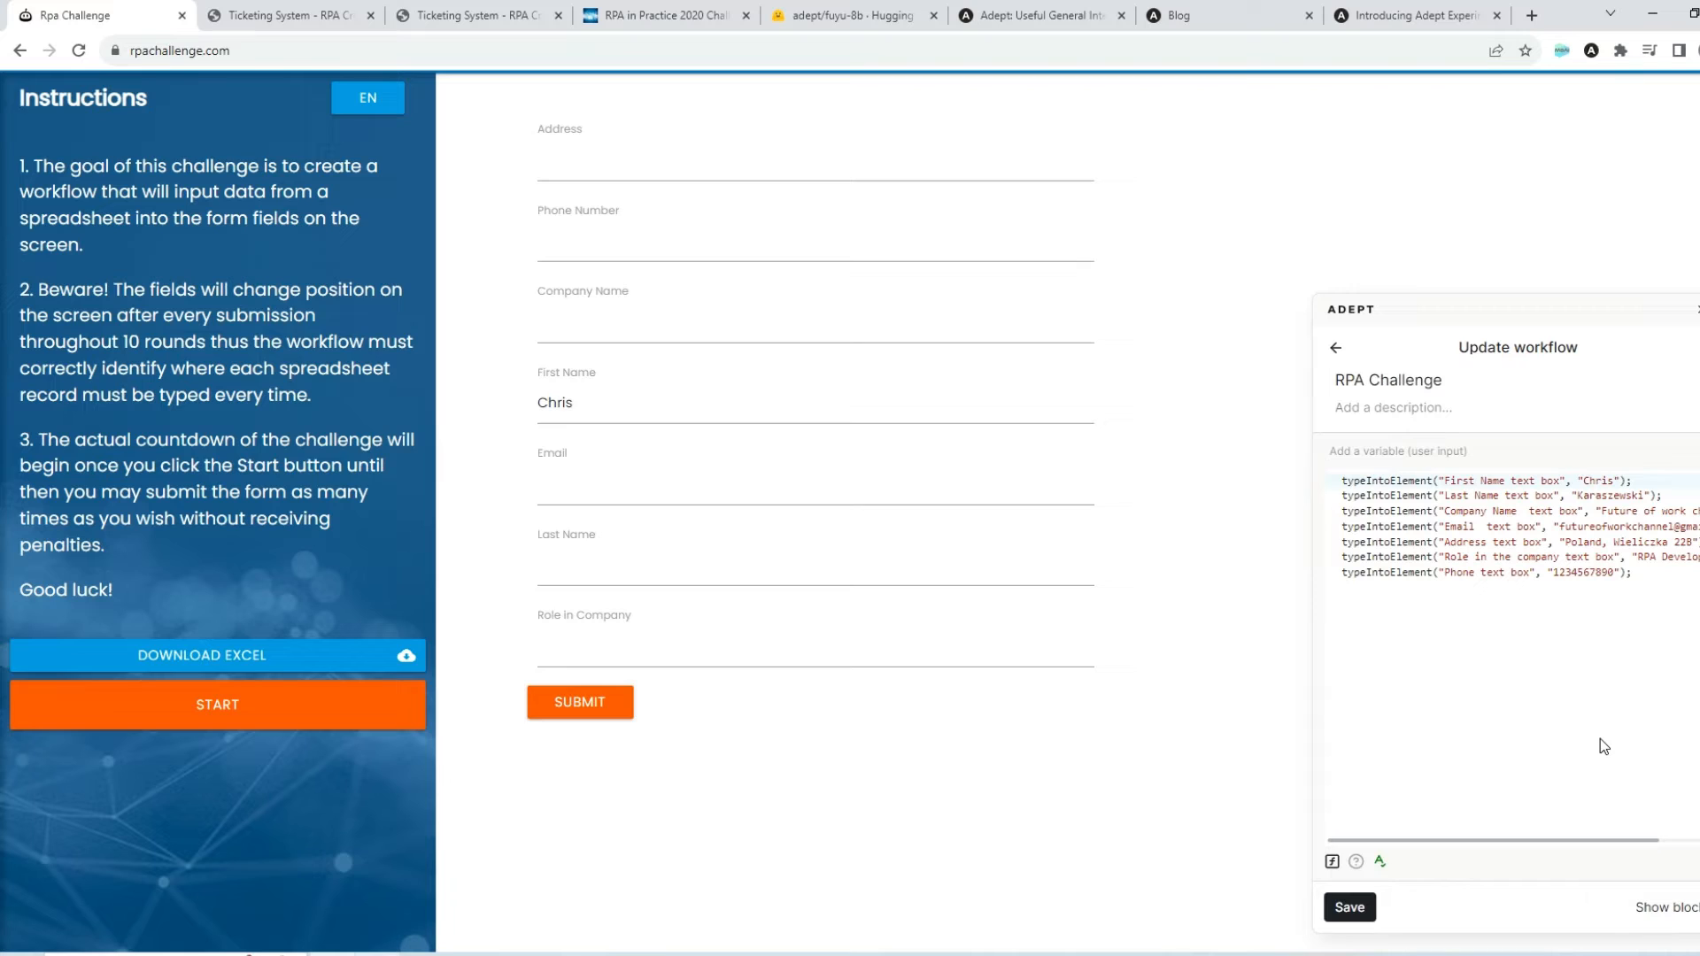
click(1337, 349)
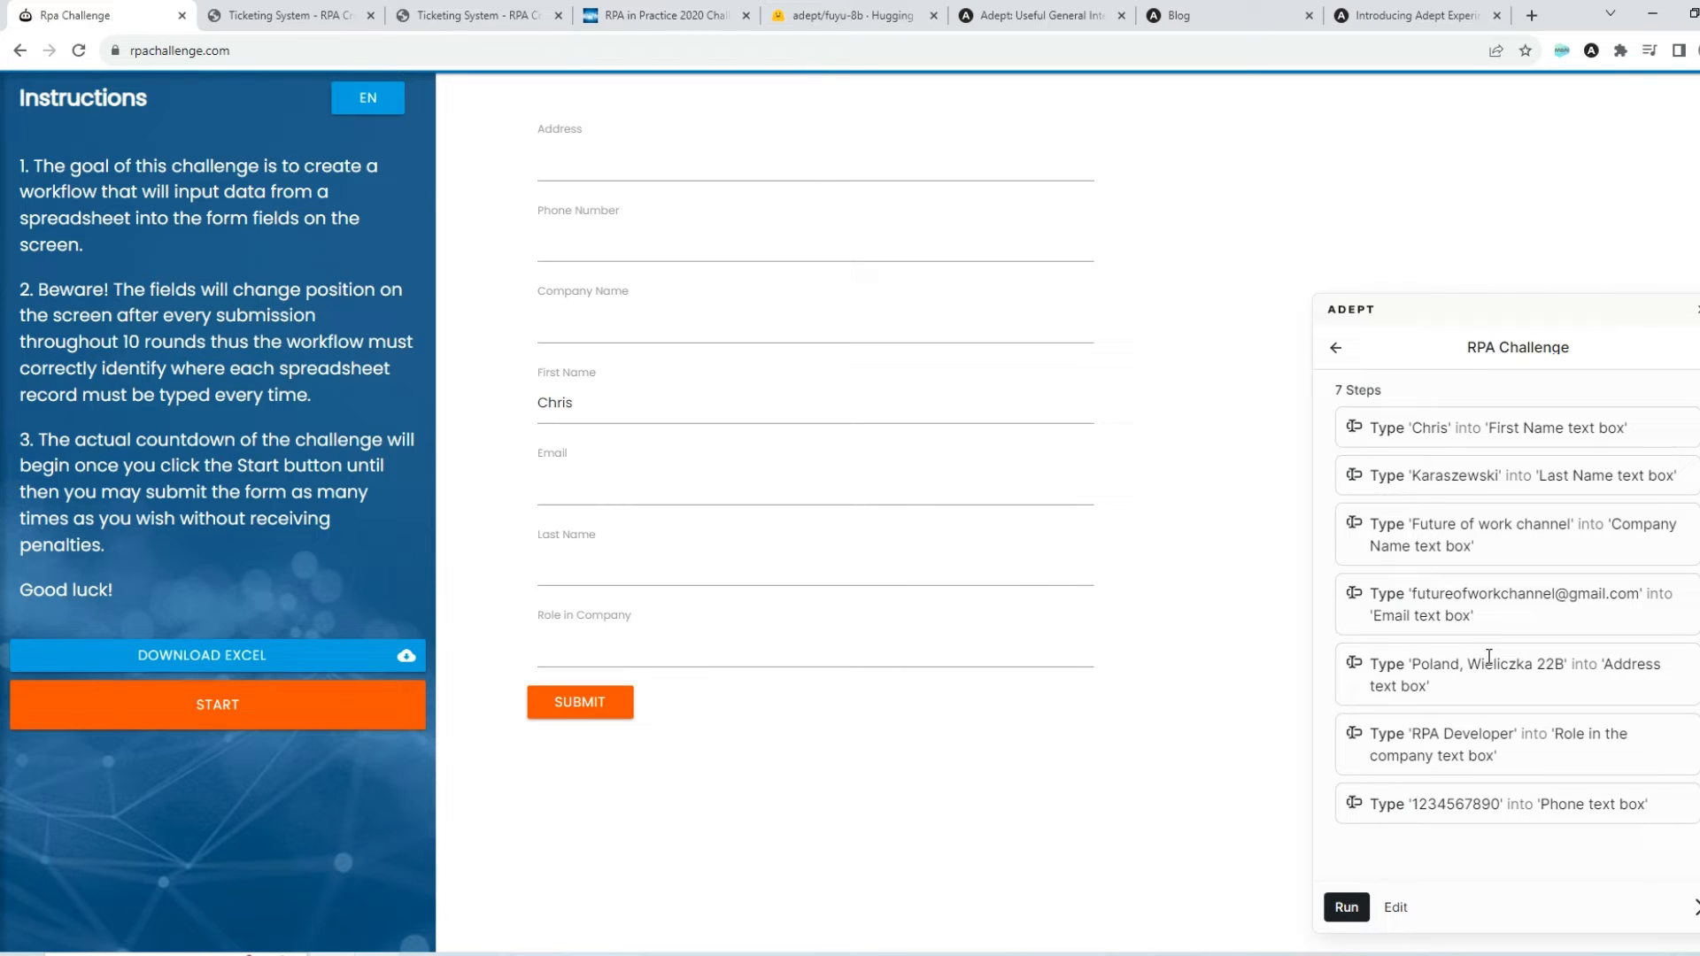
click(1392, 909)
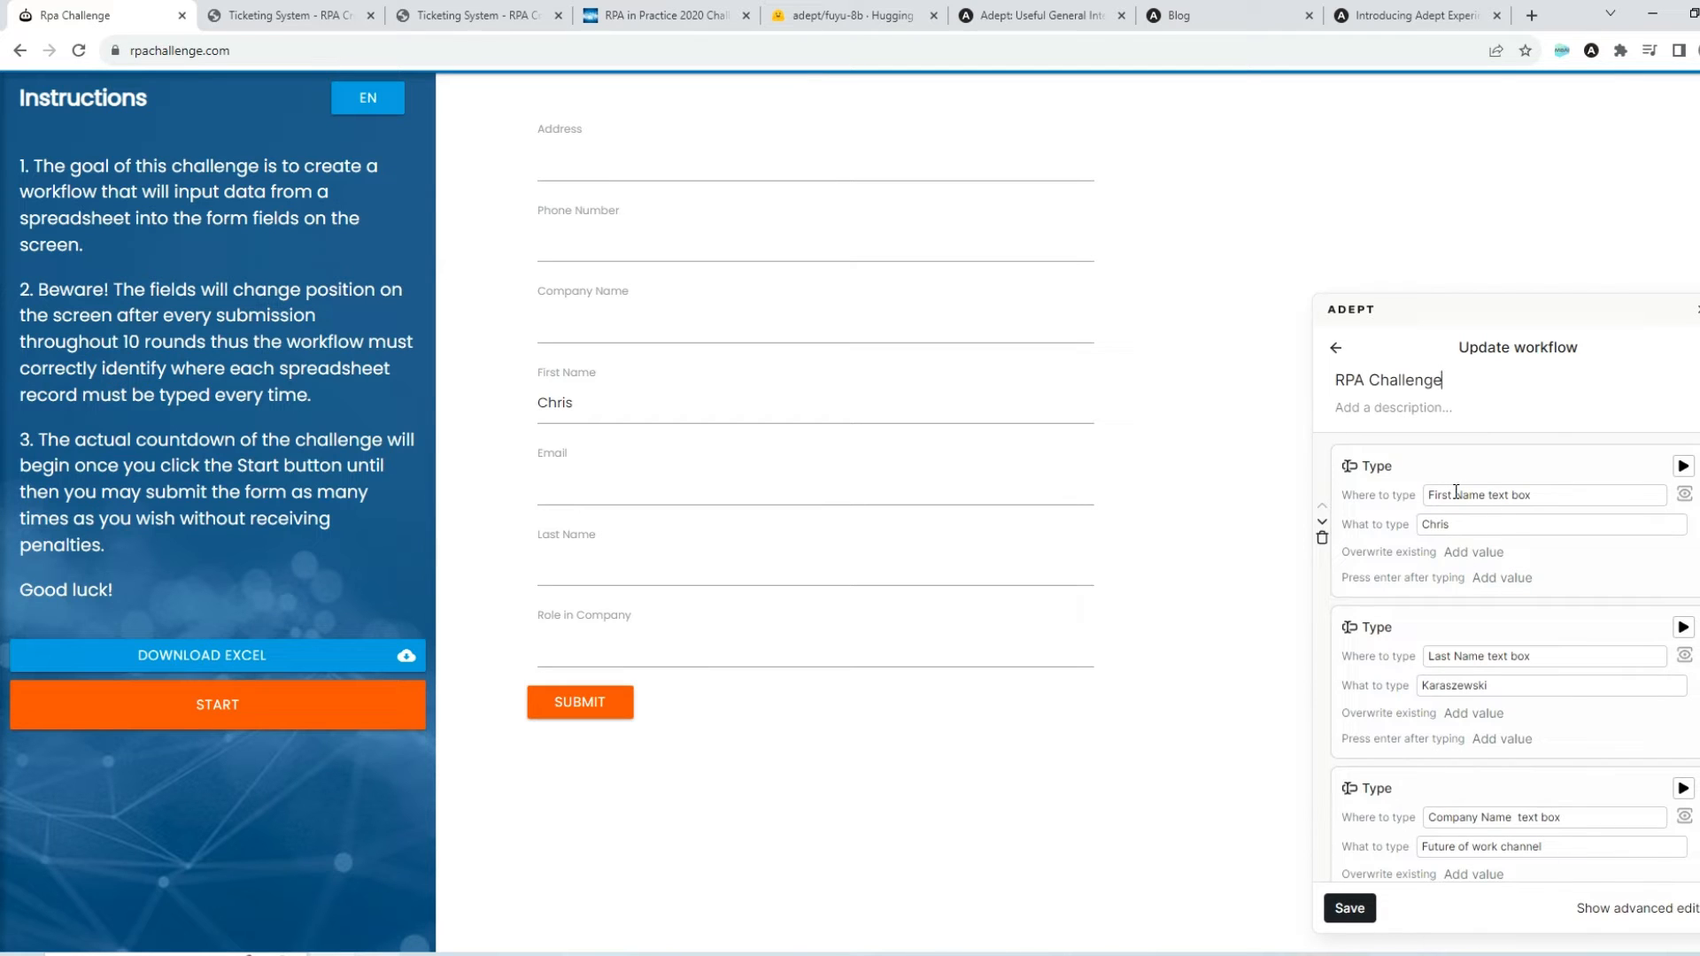
Try locating the first Type step's target as only "First Name" and restore the description to "First Name text box"
drag(1534, 495, 1412, 495)
click(1511, 499)
drag(1482, 500, 1611, 497)
click(1684, 494)
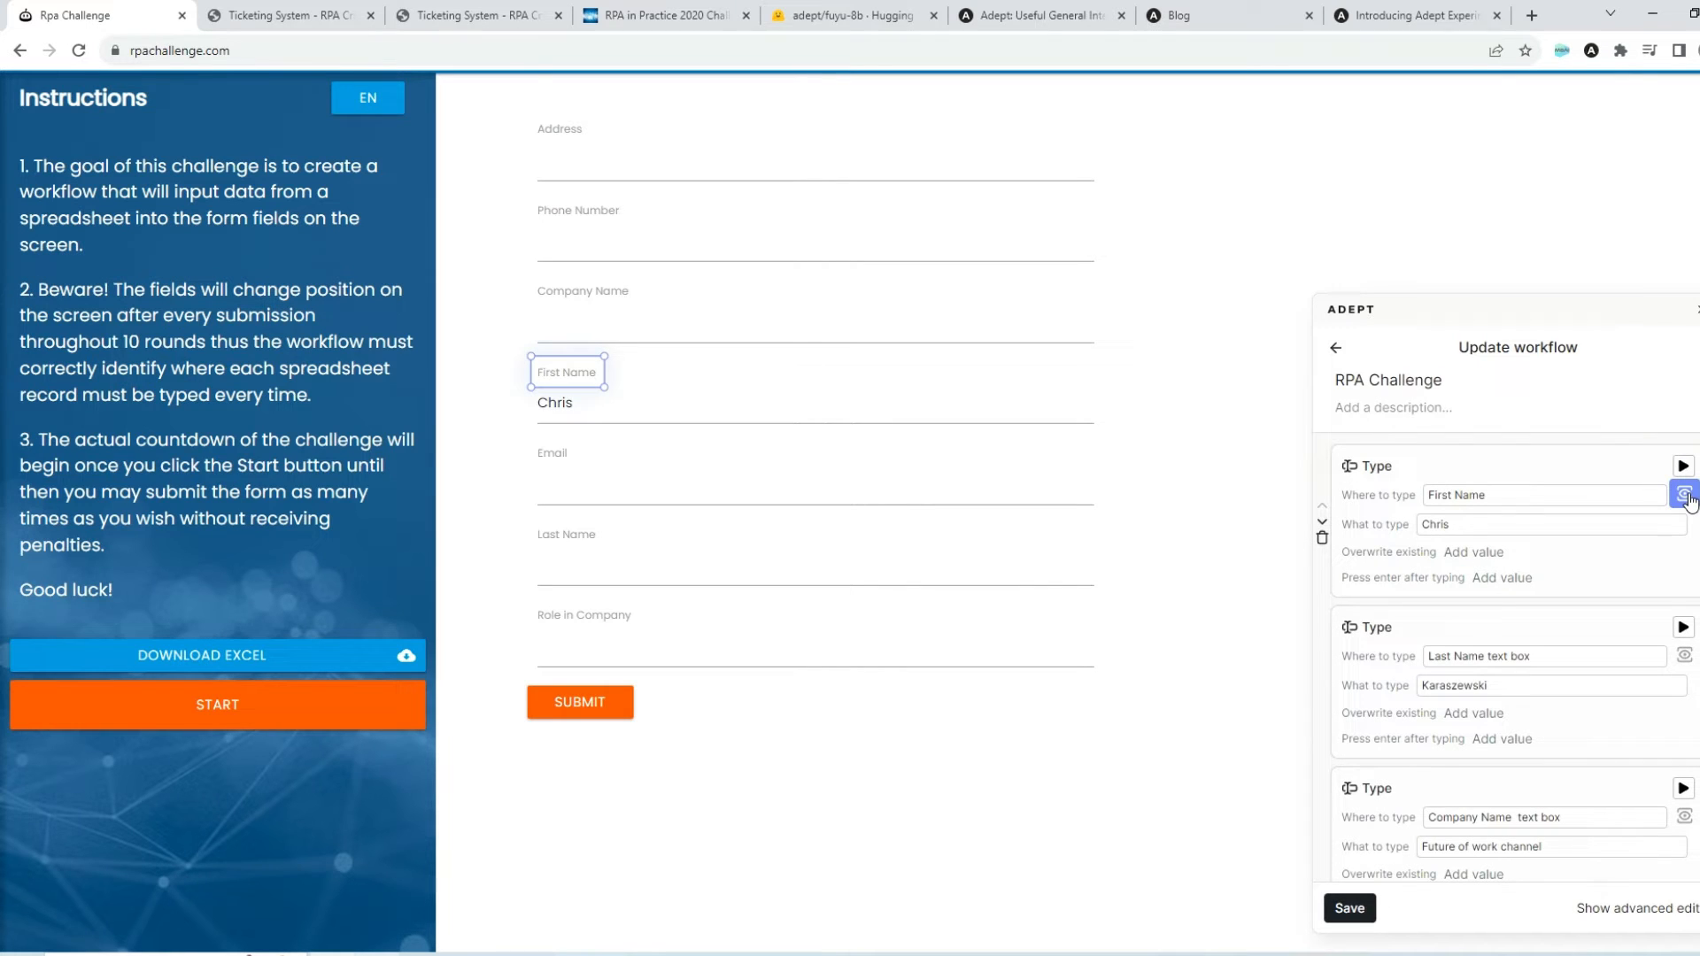
click(1587, 498)
key(ctrl+z)
click(1571, 498)
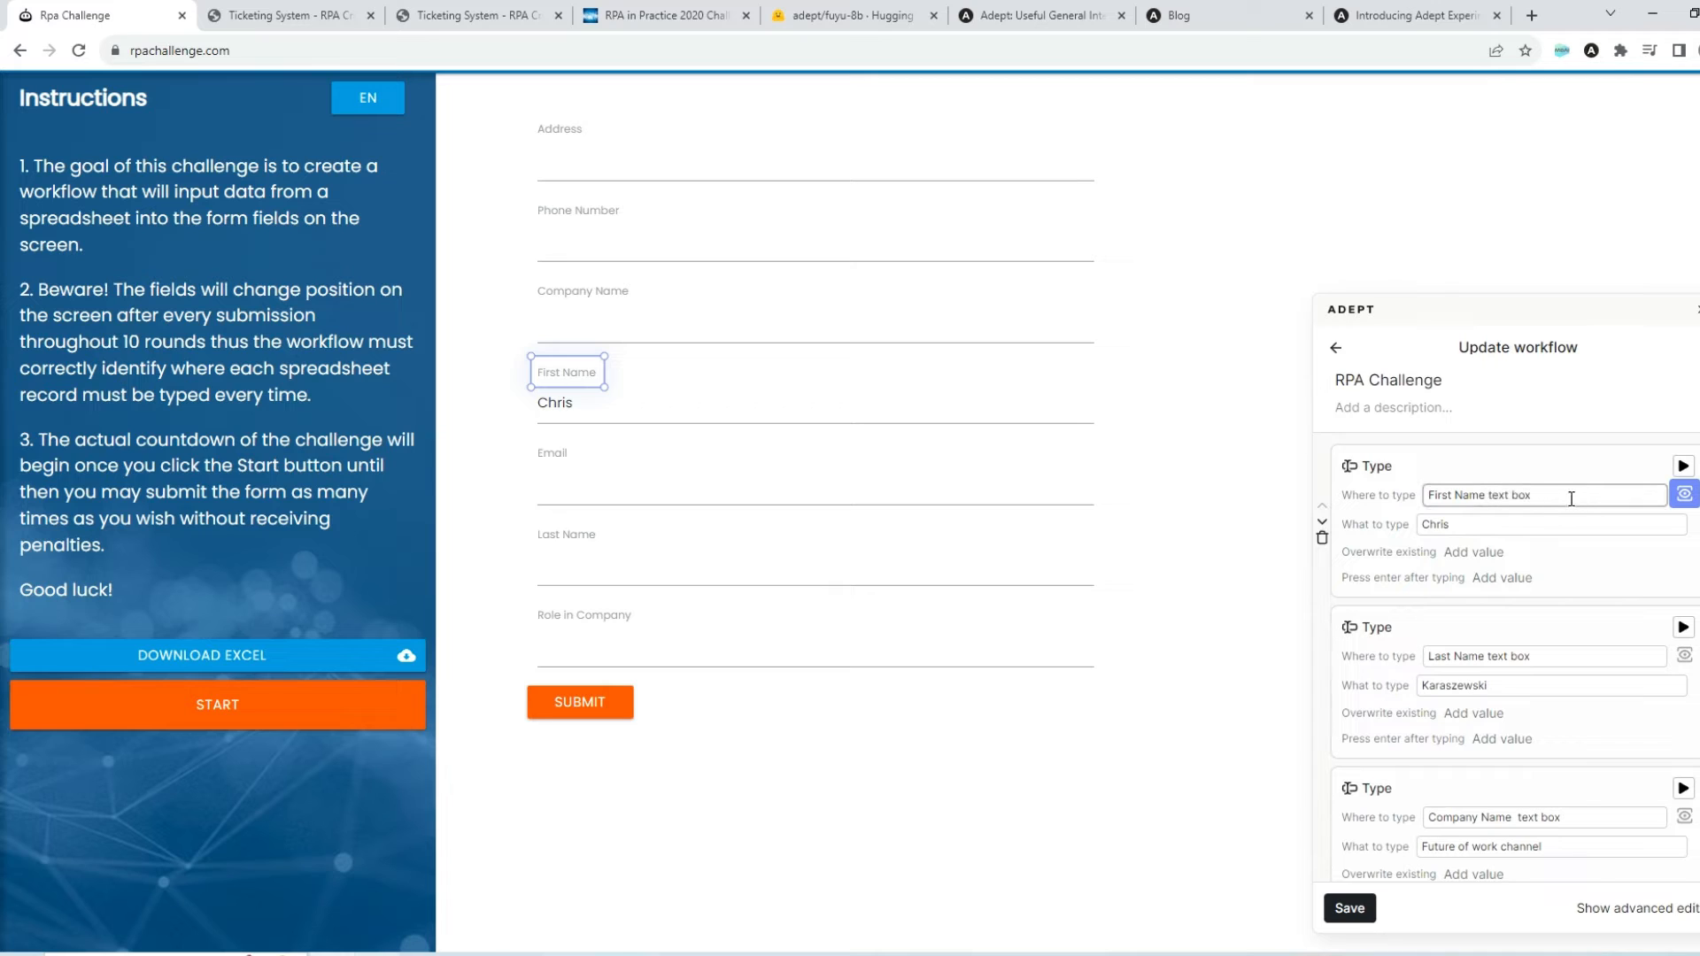
Run the first Type step once more with the "First Name text box" target
click(1603, 578)
click(1684, 467)
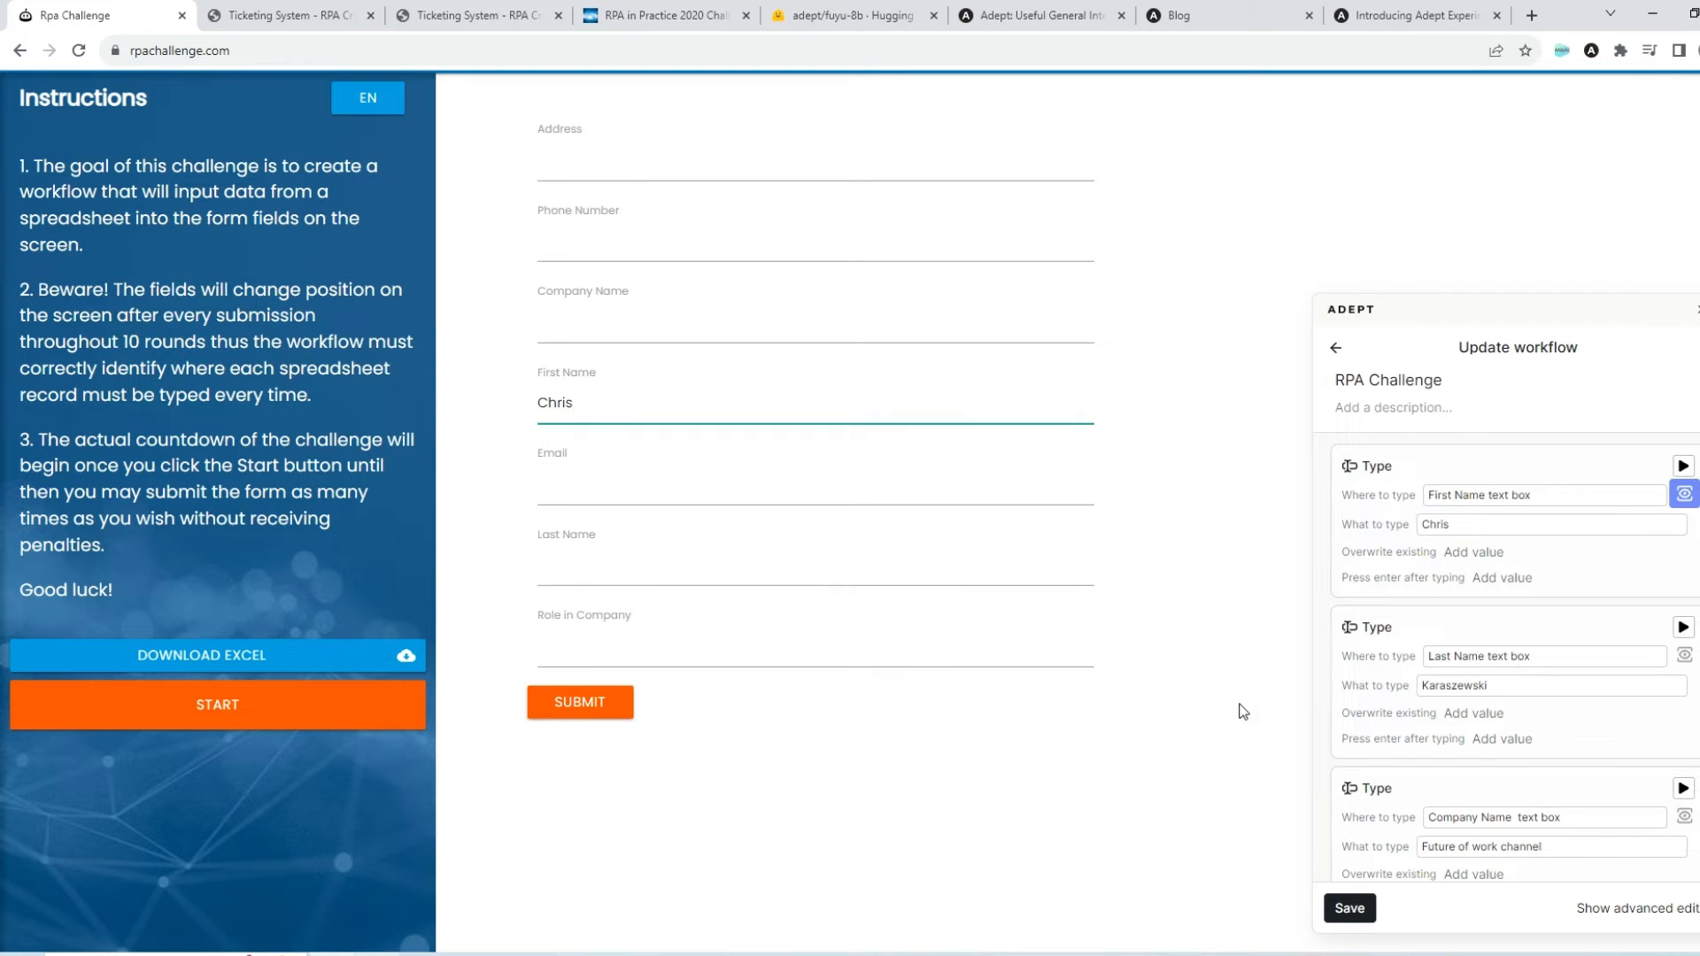
On the Future of Work Challenge page, open Adept's RPAChallenge2021 workflow for editing
click(663, 11)
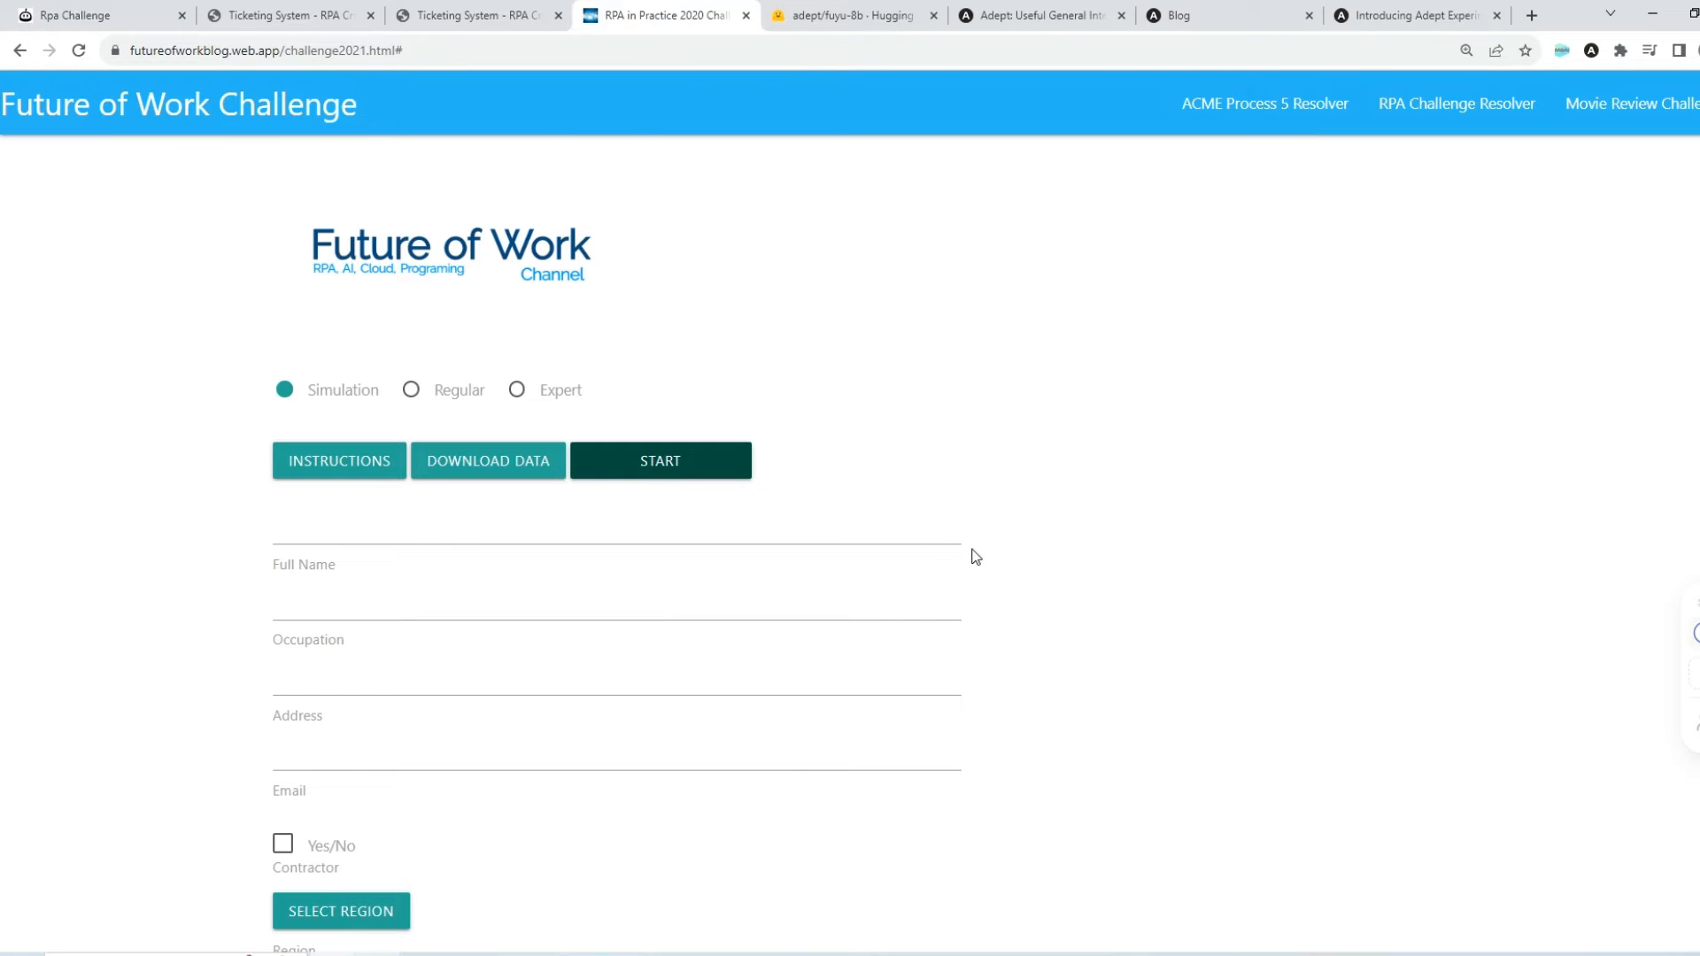
click(1695, 637)
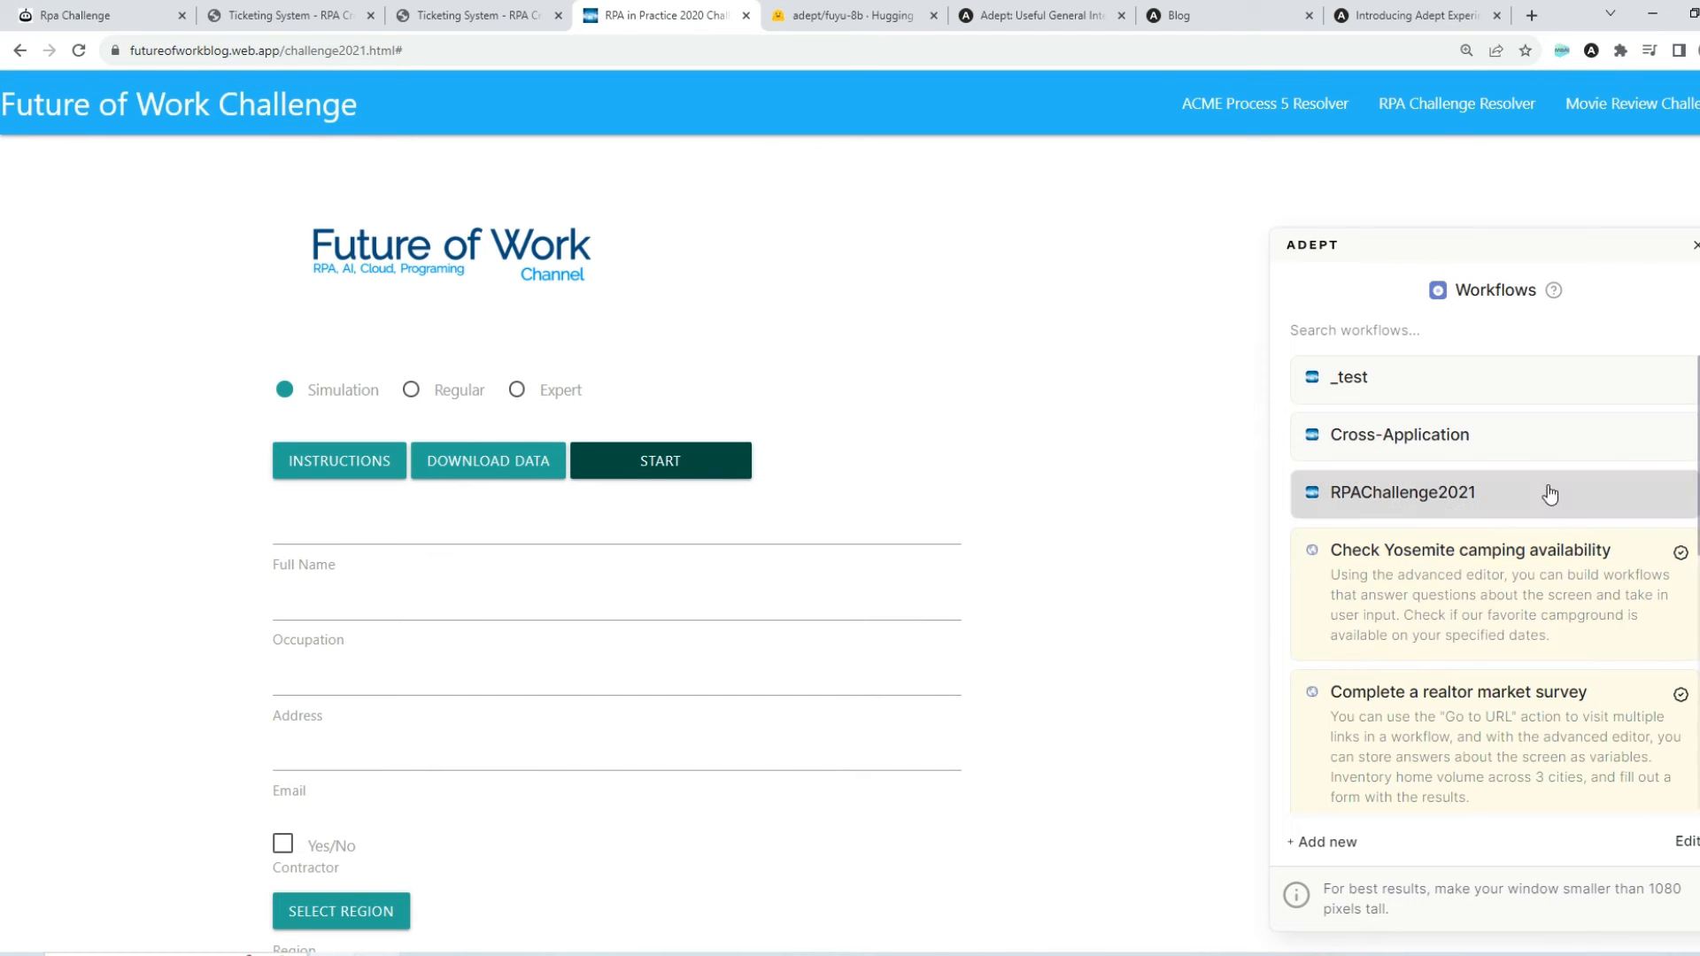
click(1550, 494)
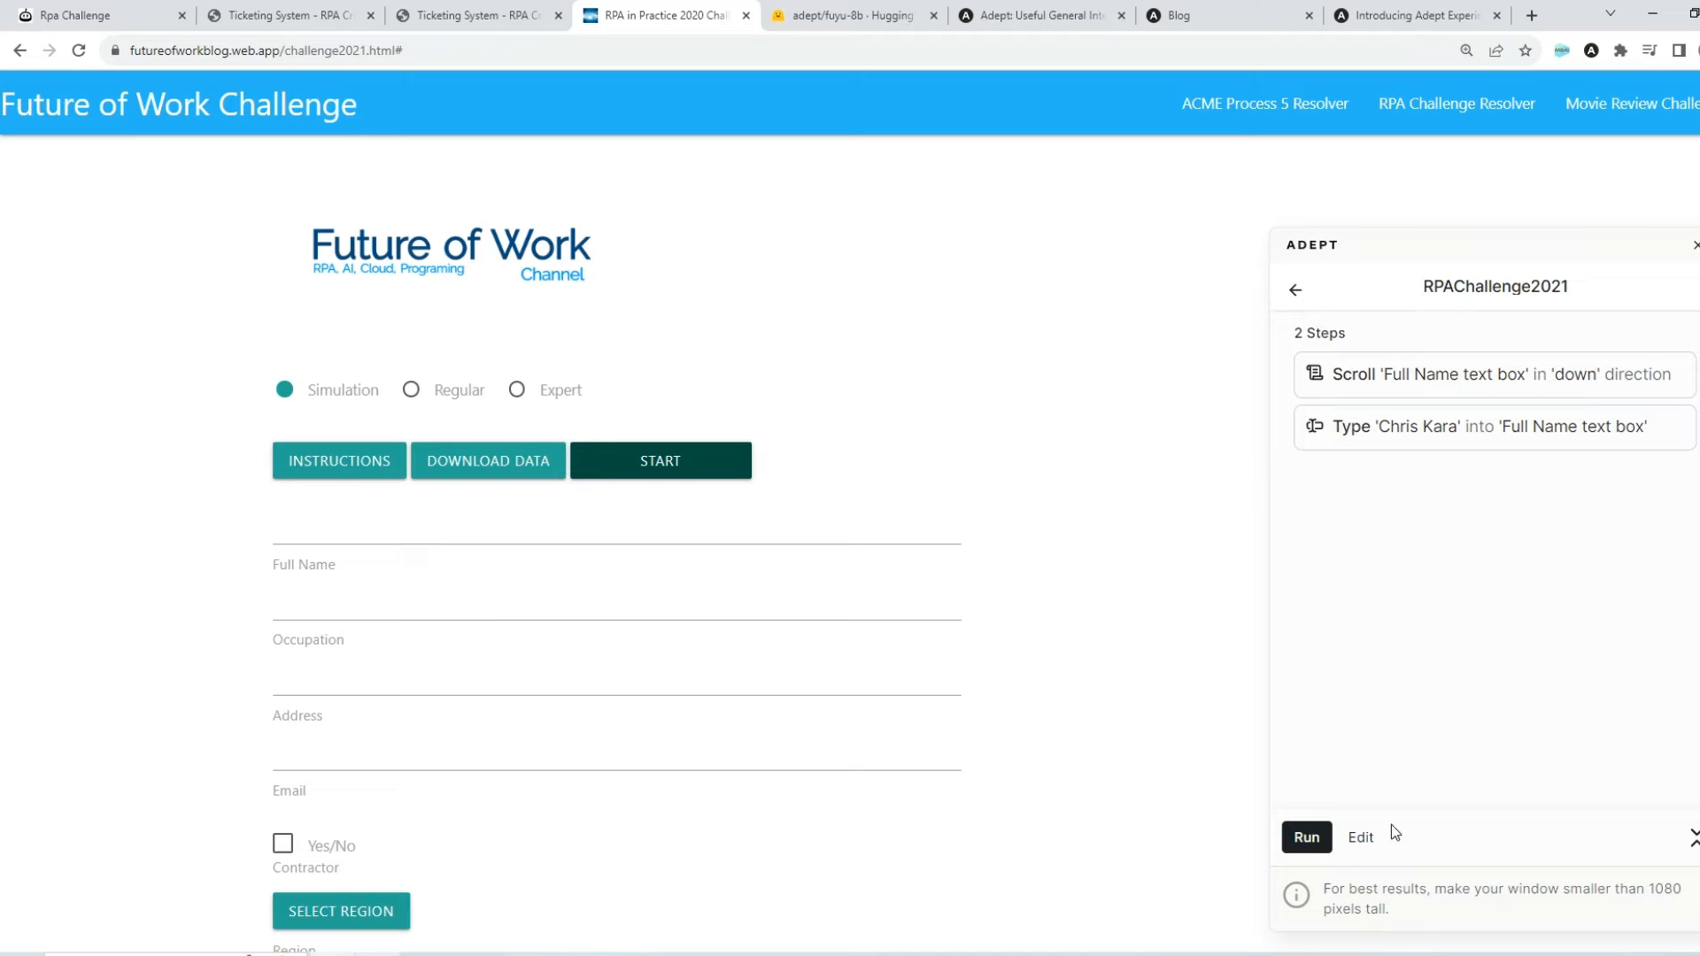
click(1361, 840)
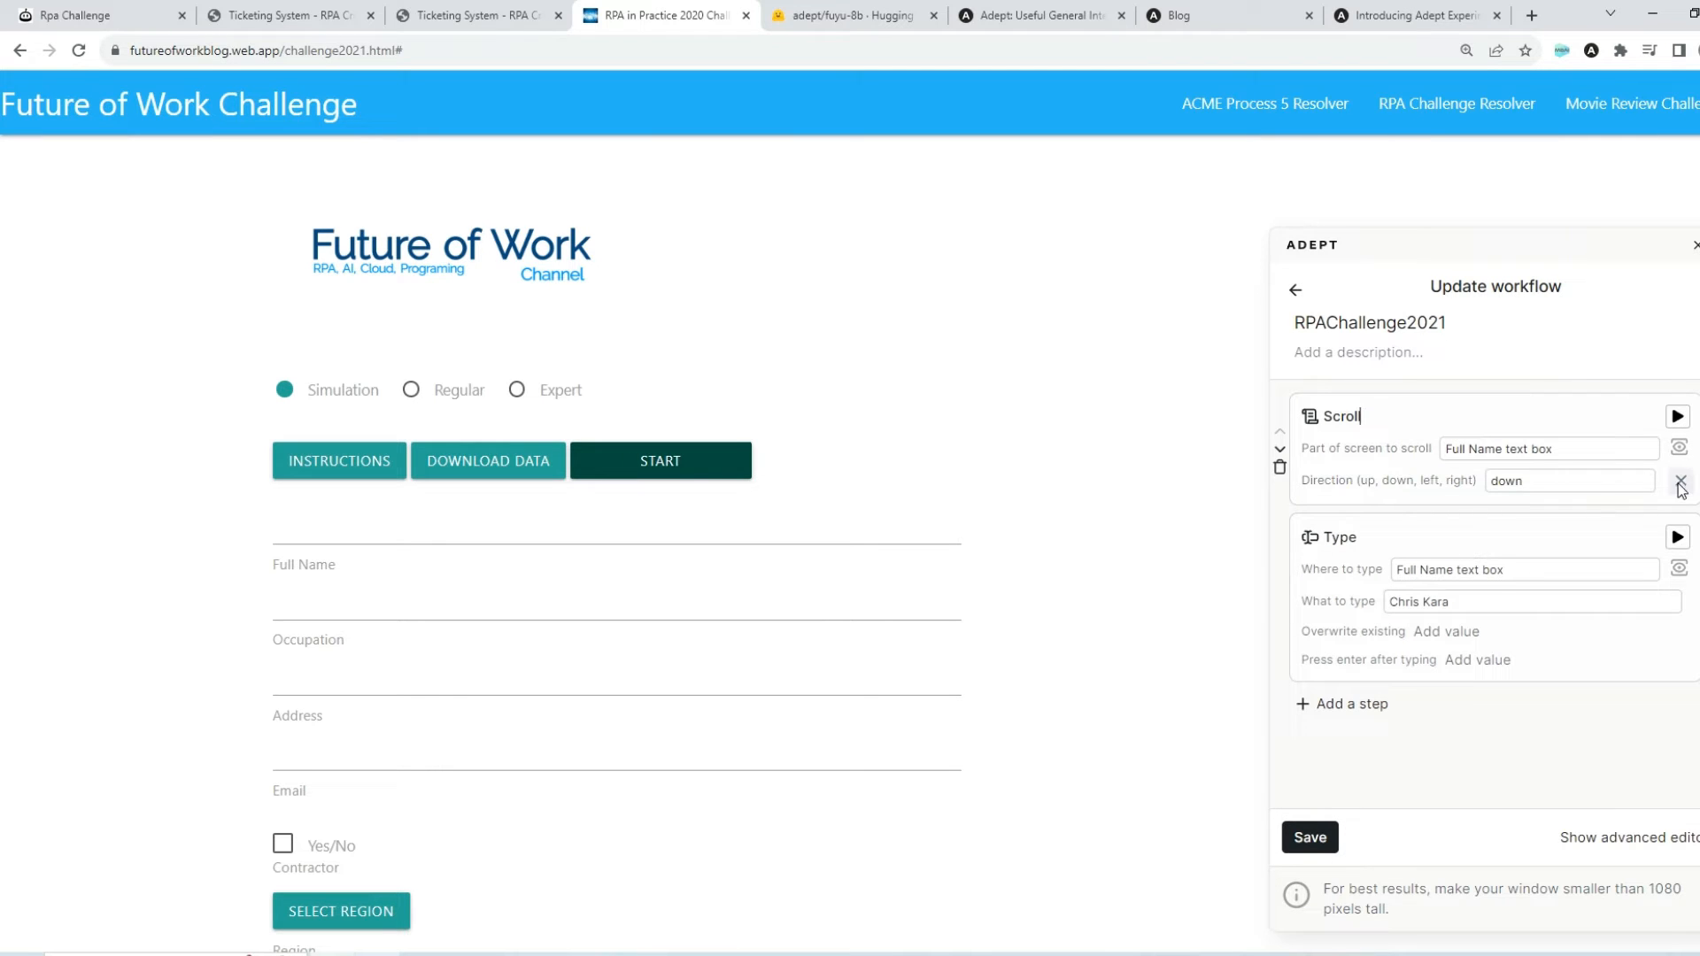
Delete the Scroll step from the workflow and run the Type step targeting the Full Name text box
click(1279, 465)
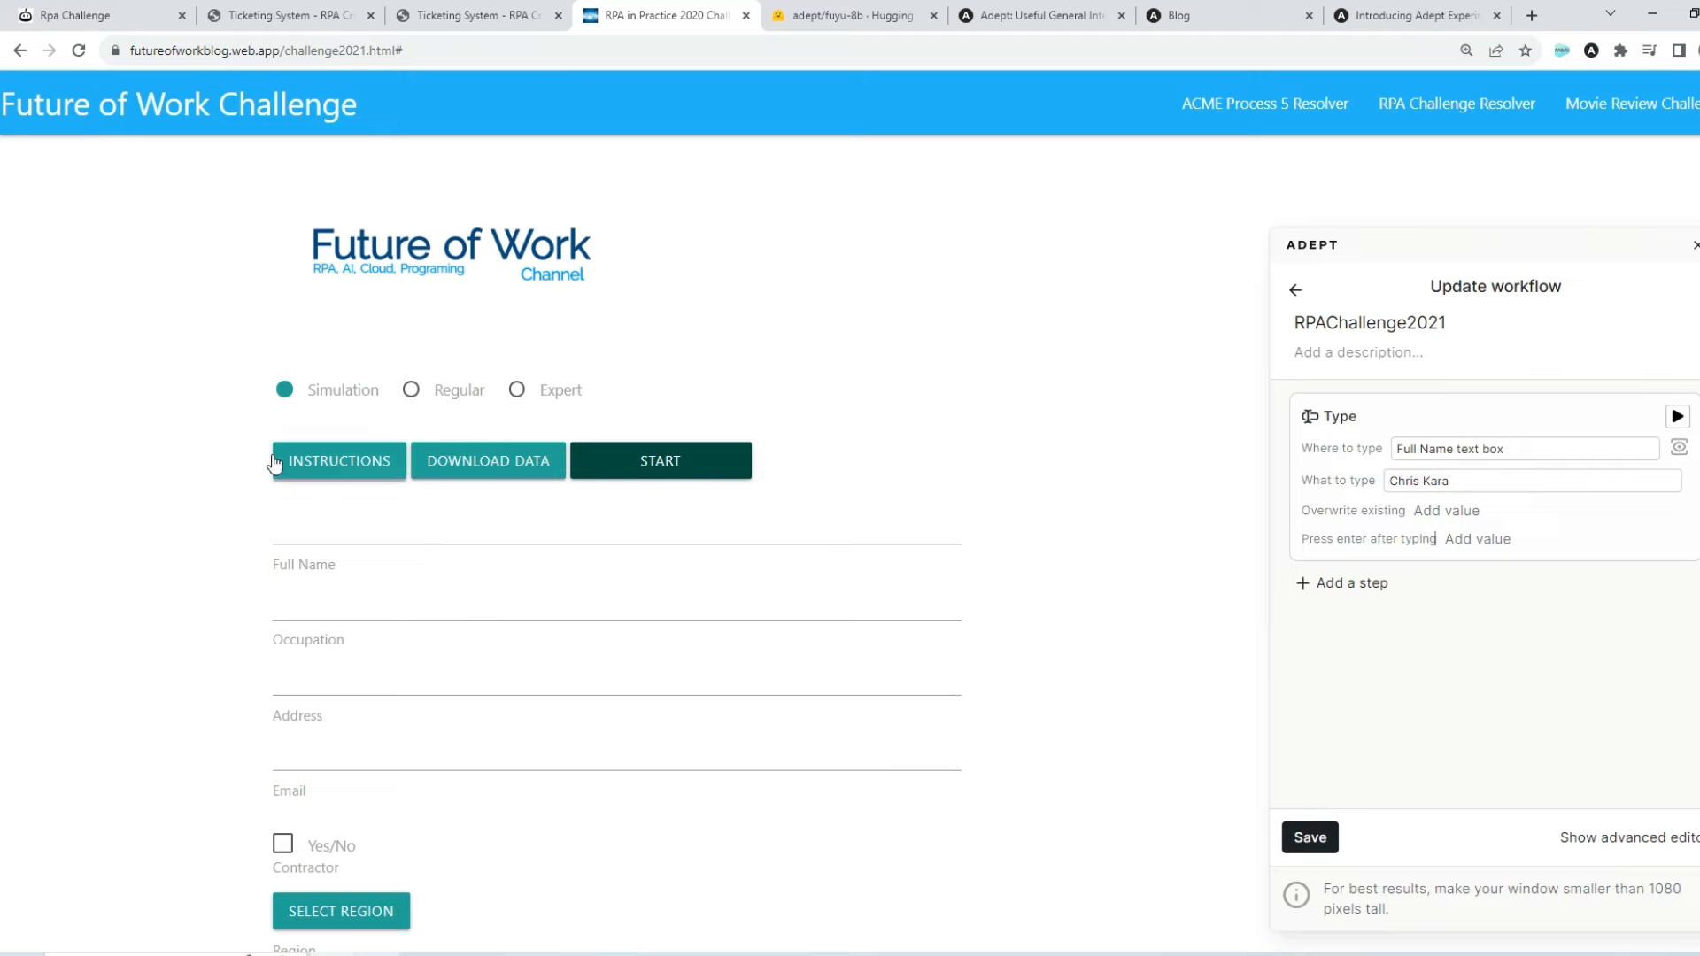
click(1677, 417)
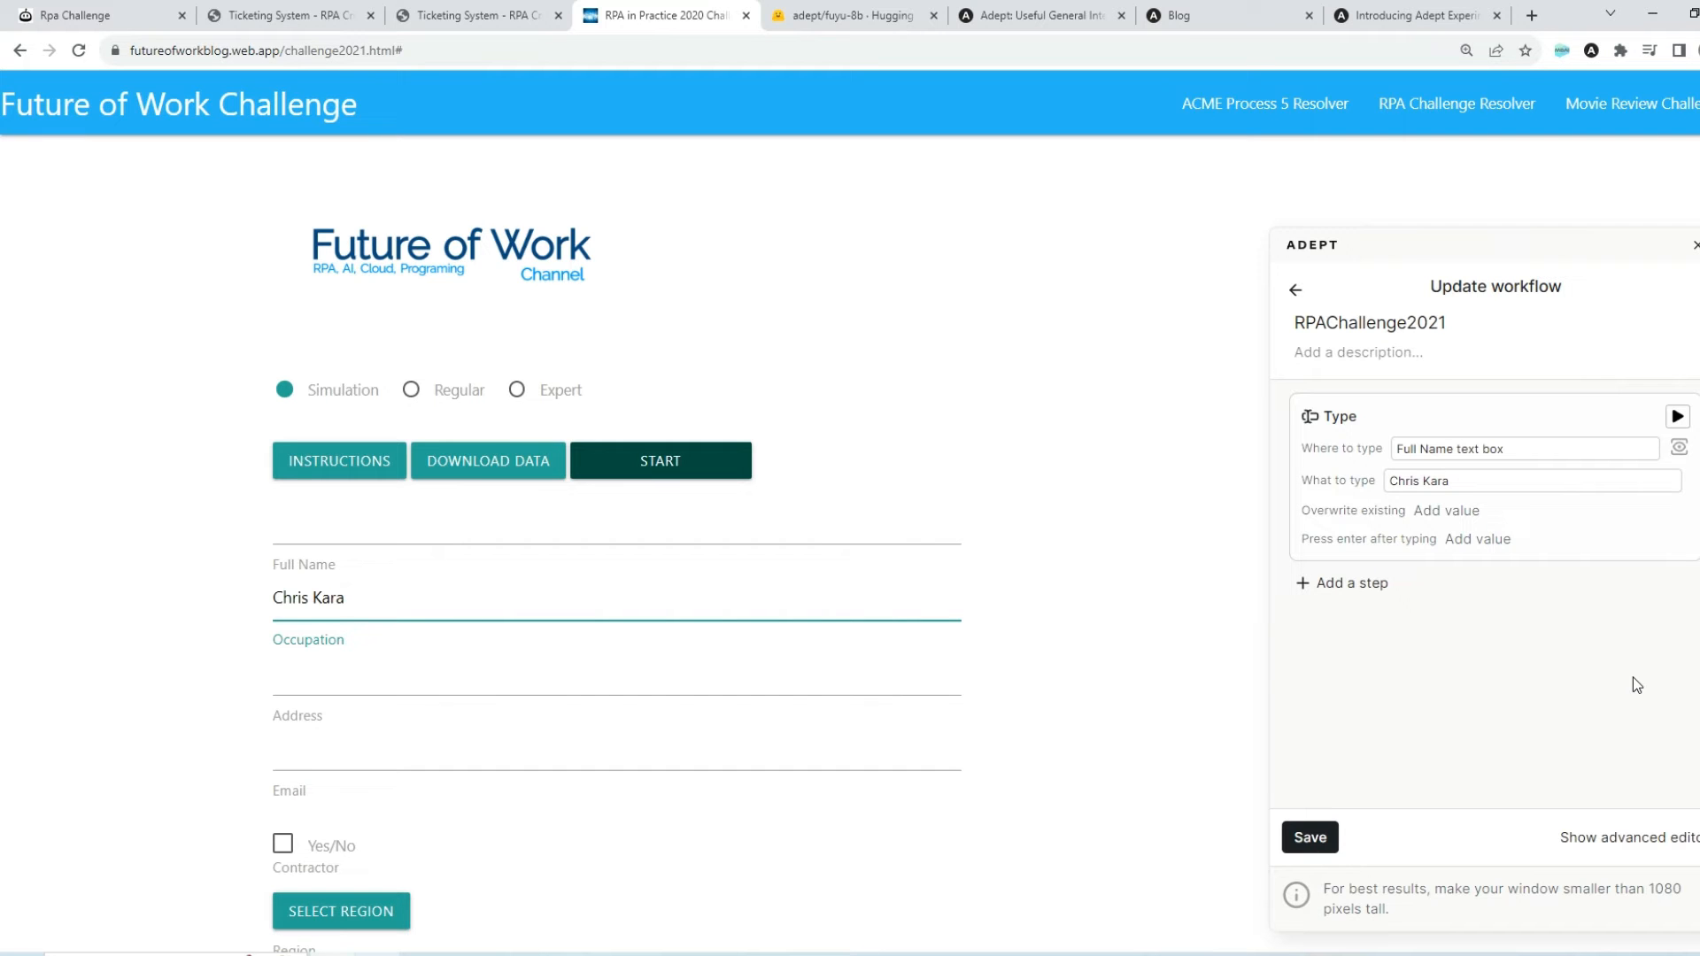
Look at the adept/fuyu-8b model page on Hugging Face
click(841, 15)
scroll(1016, 326, up, 5)
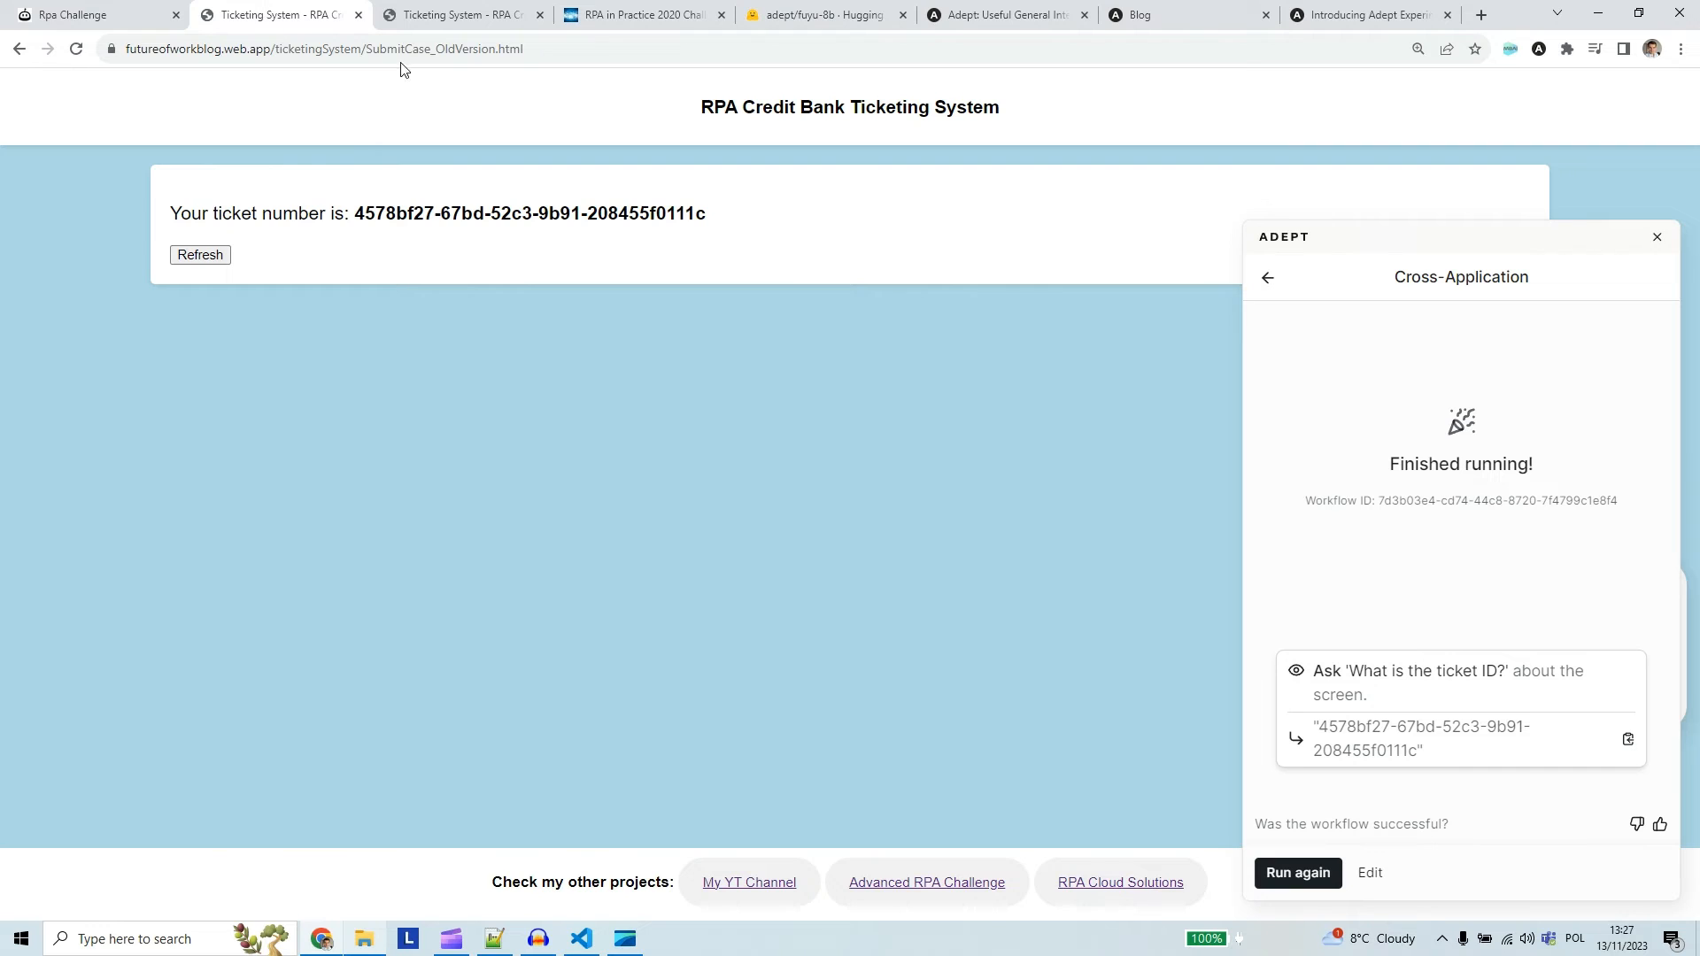
Reset the older ticketing form with Adept back on its workflow list, and view the newer version of the form
click(177, 252)
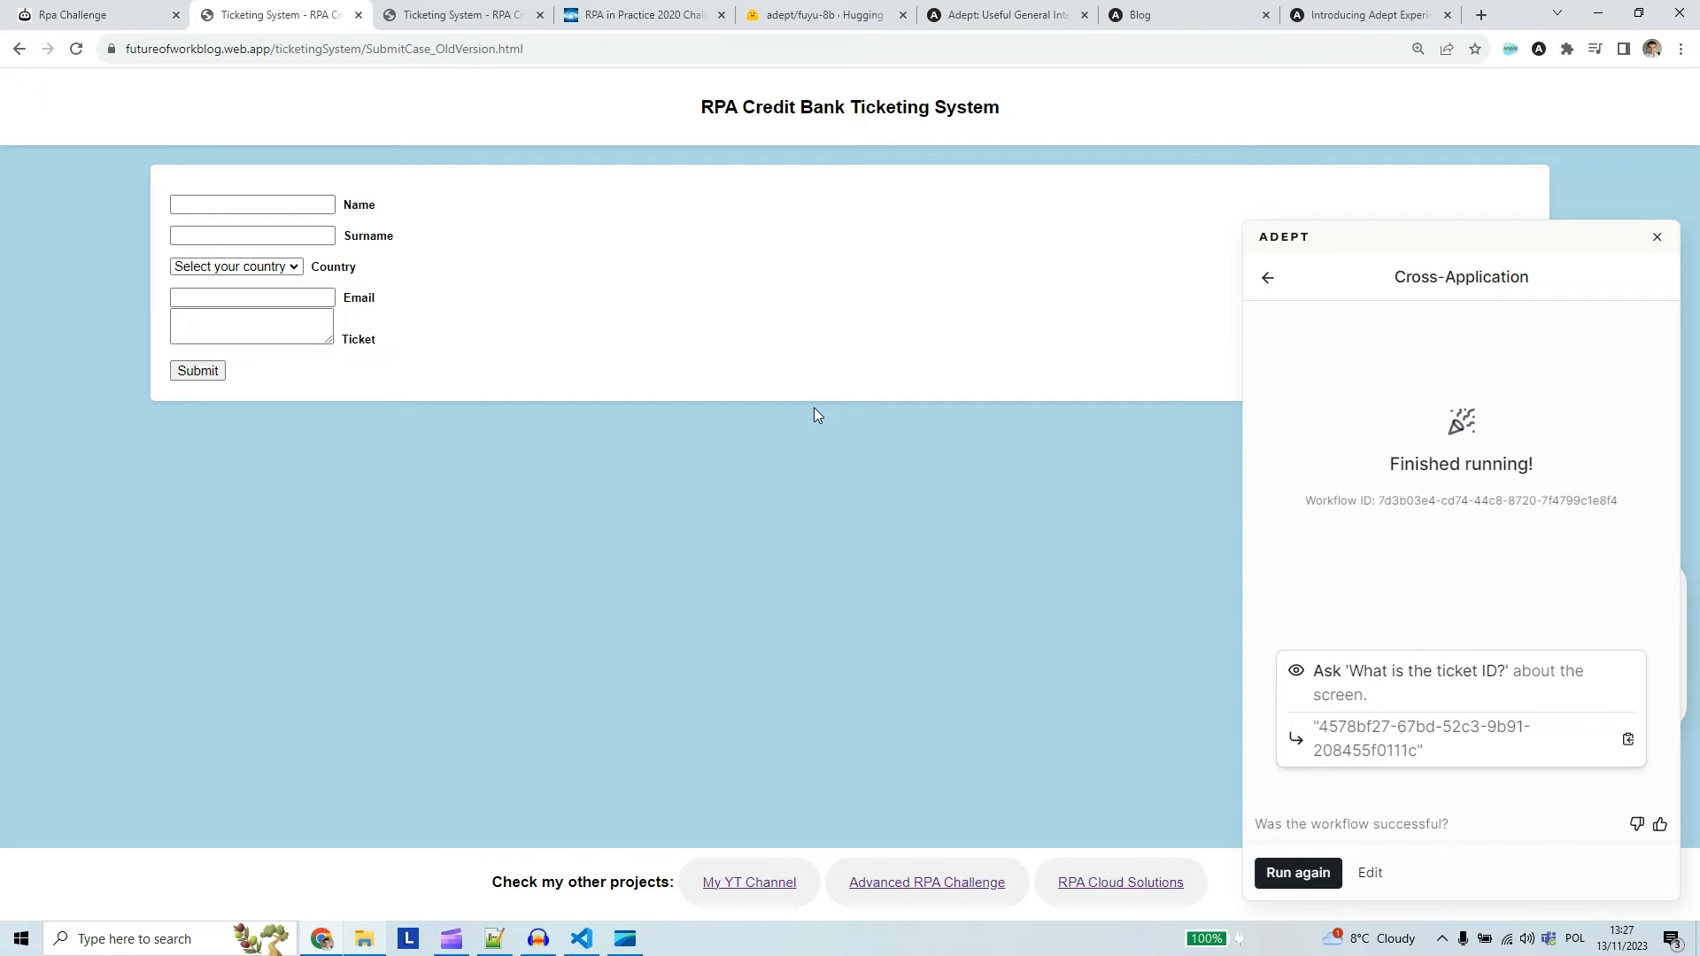
click(1283, 279)
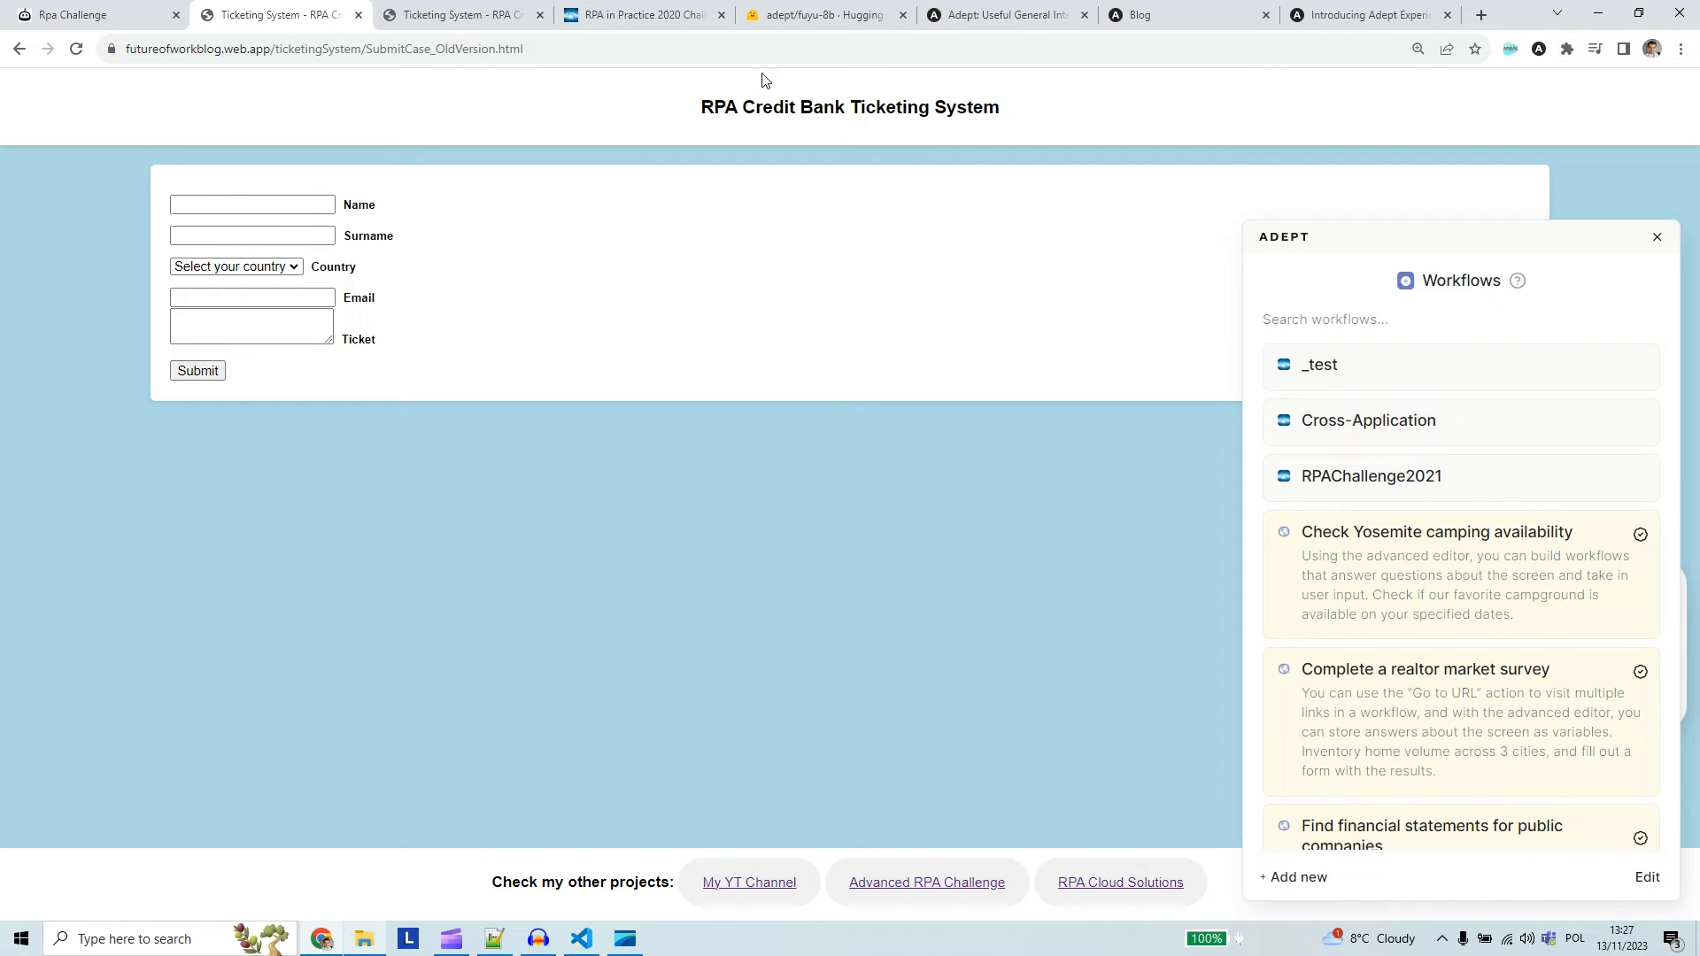
click(448, 14)
click(280, 377)
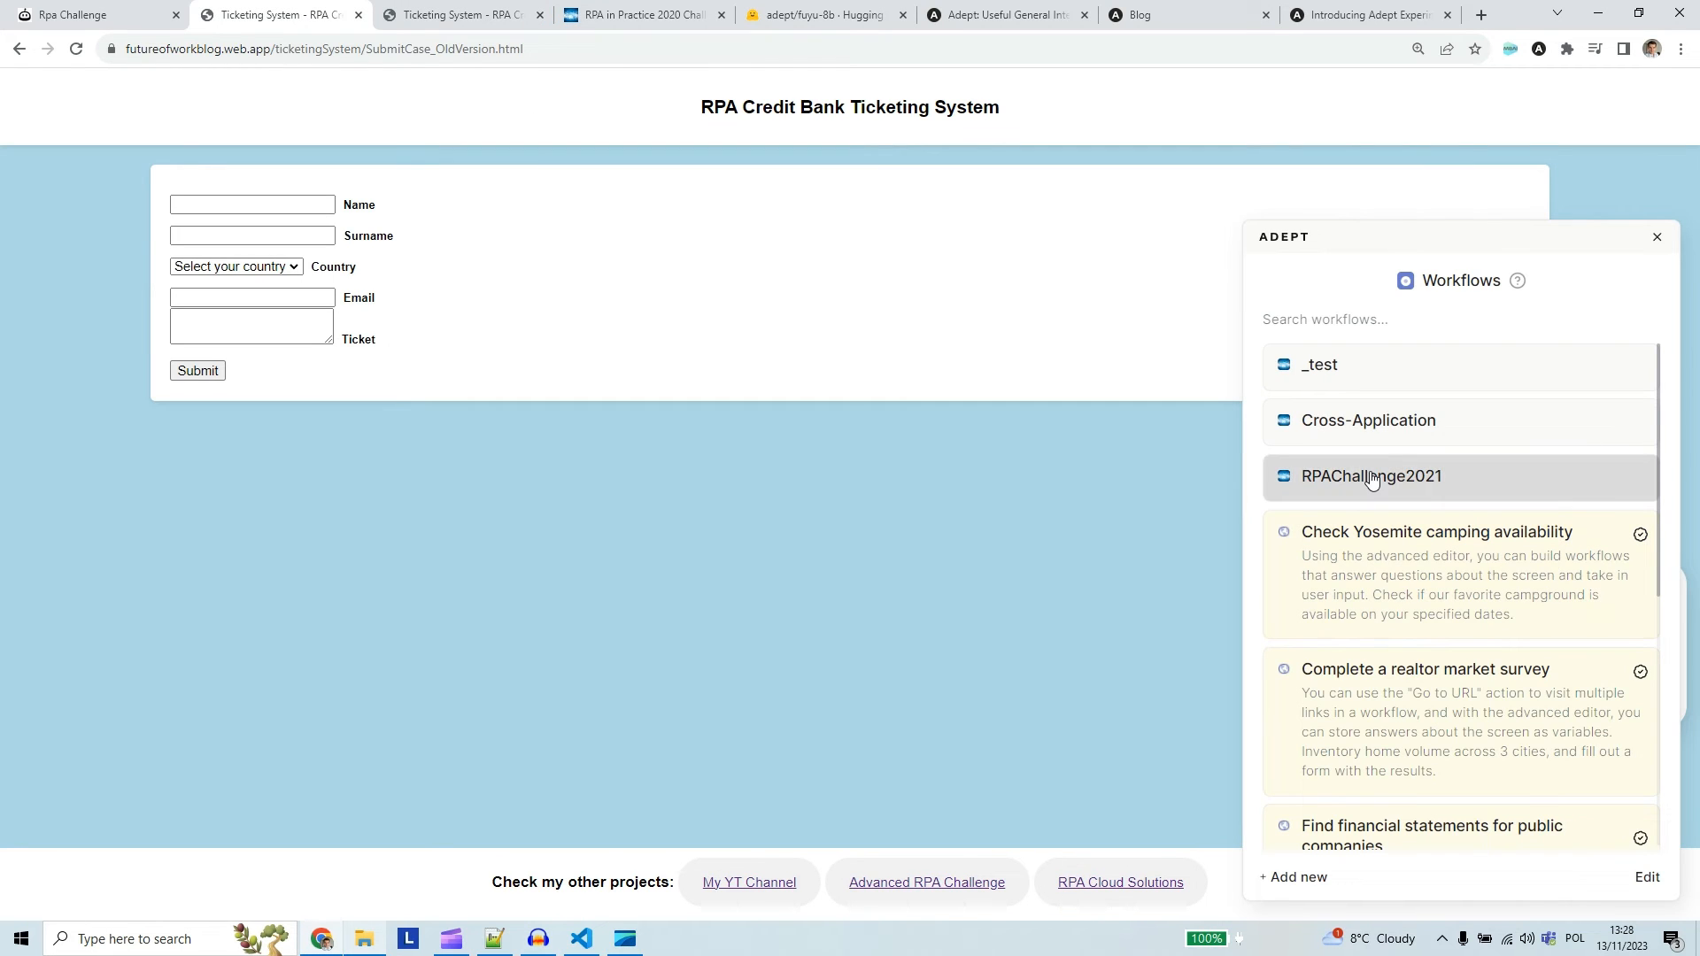
Run the Cross-Application workflow on the older ticketing form to submit a ticket and read its ID
click(1524, 433)
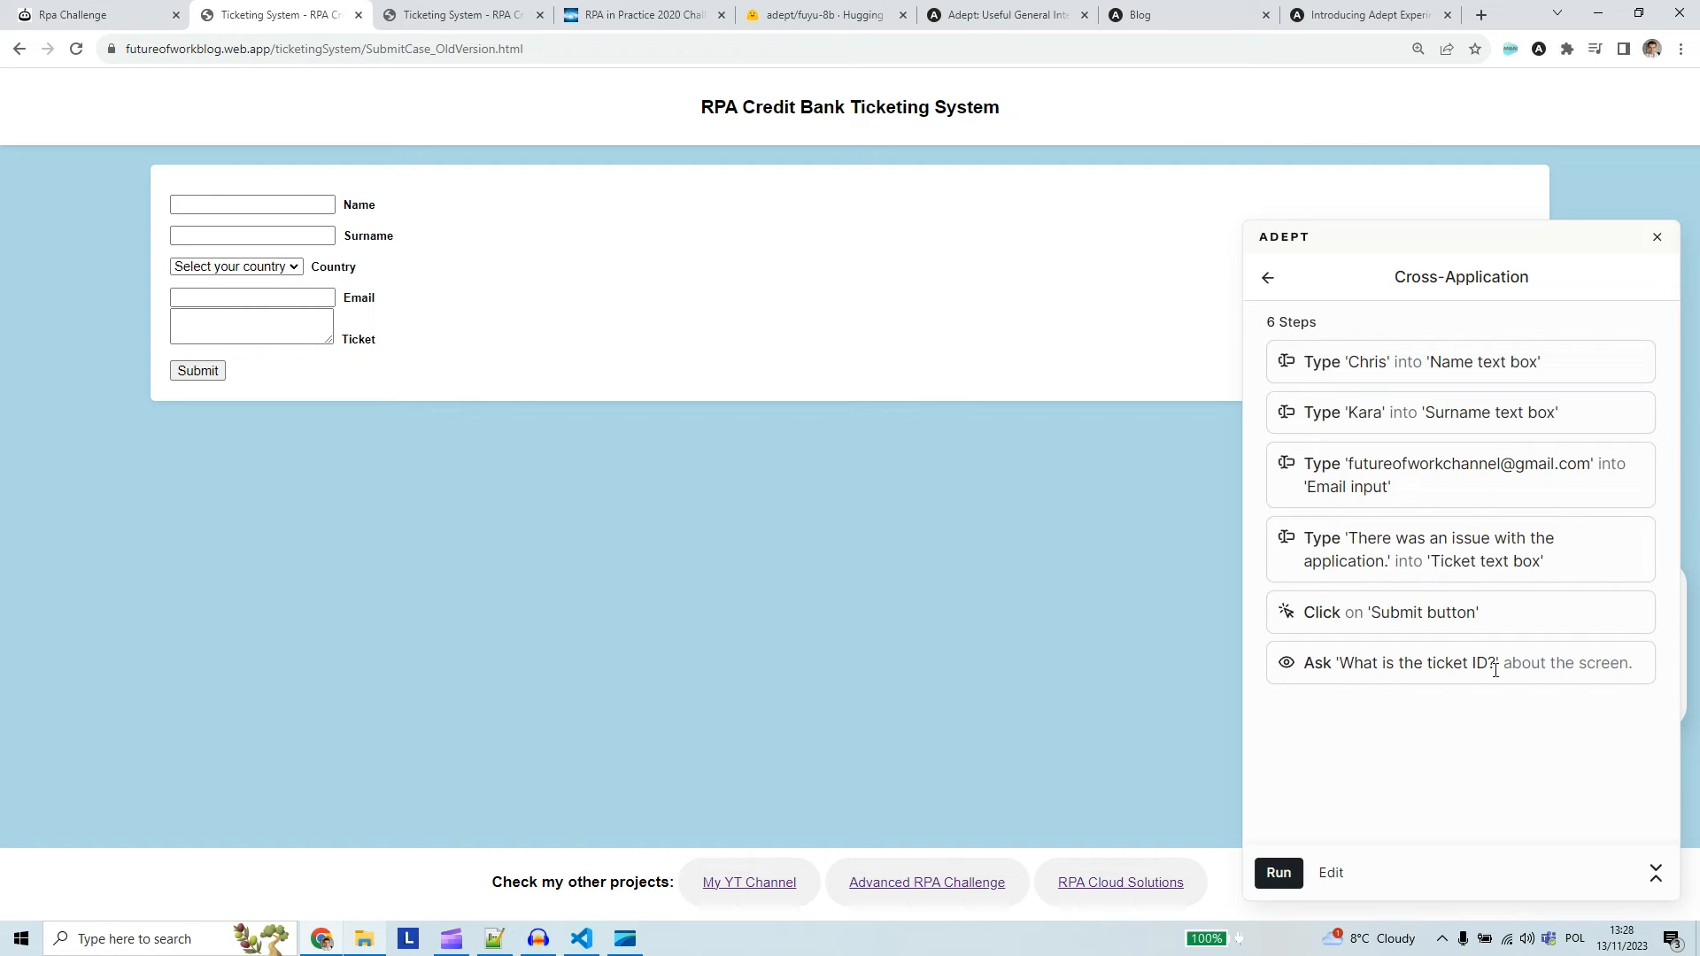
click(1280, 871)
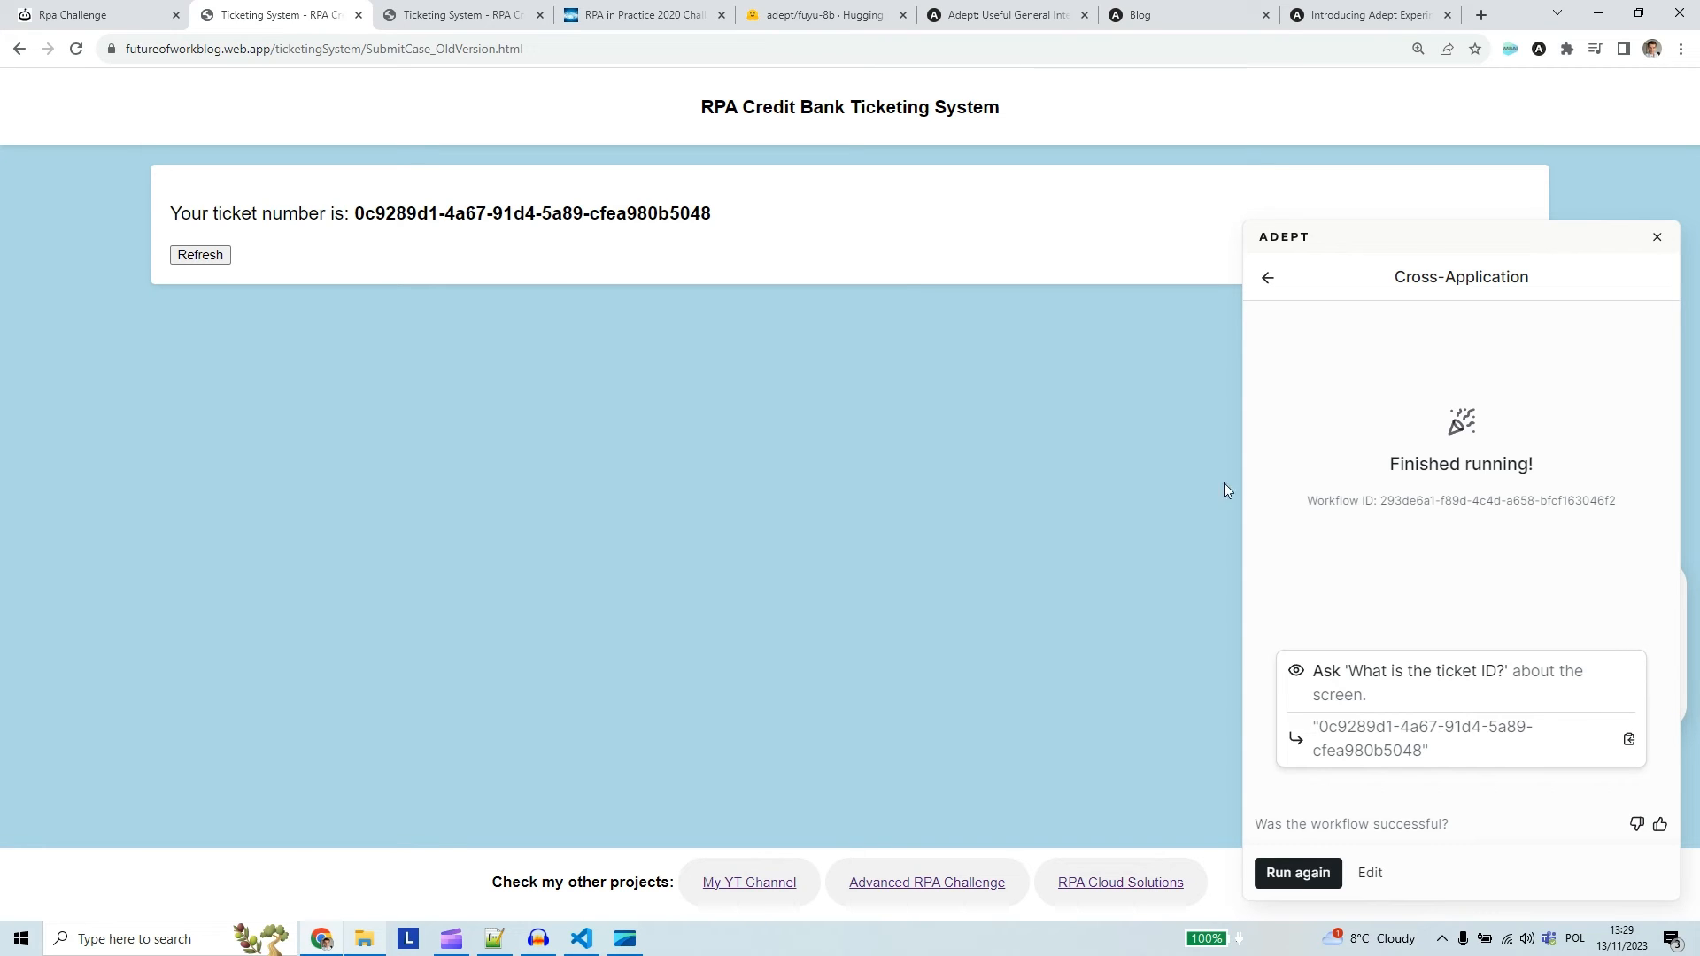
Compare the ticket number on the page with the workflow's answer and open the newer ticketing form
drag(355, 212, 712, 213)
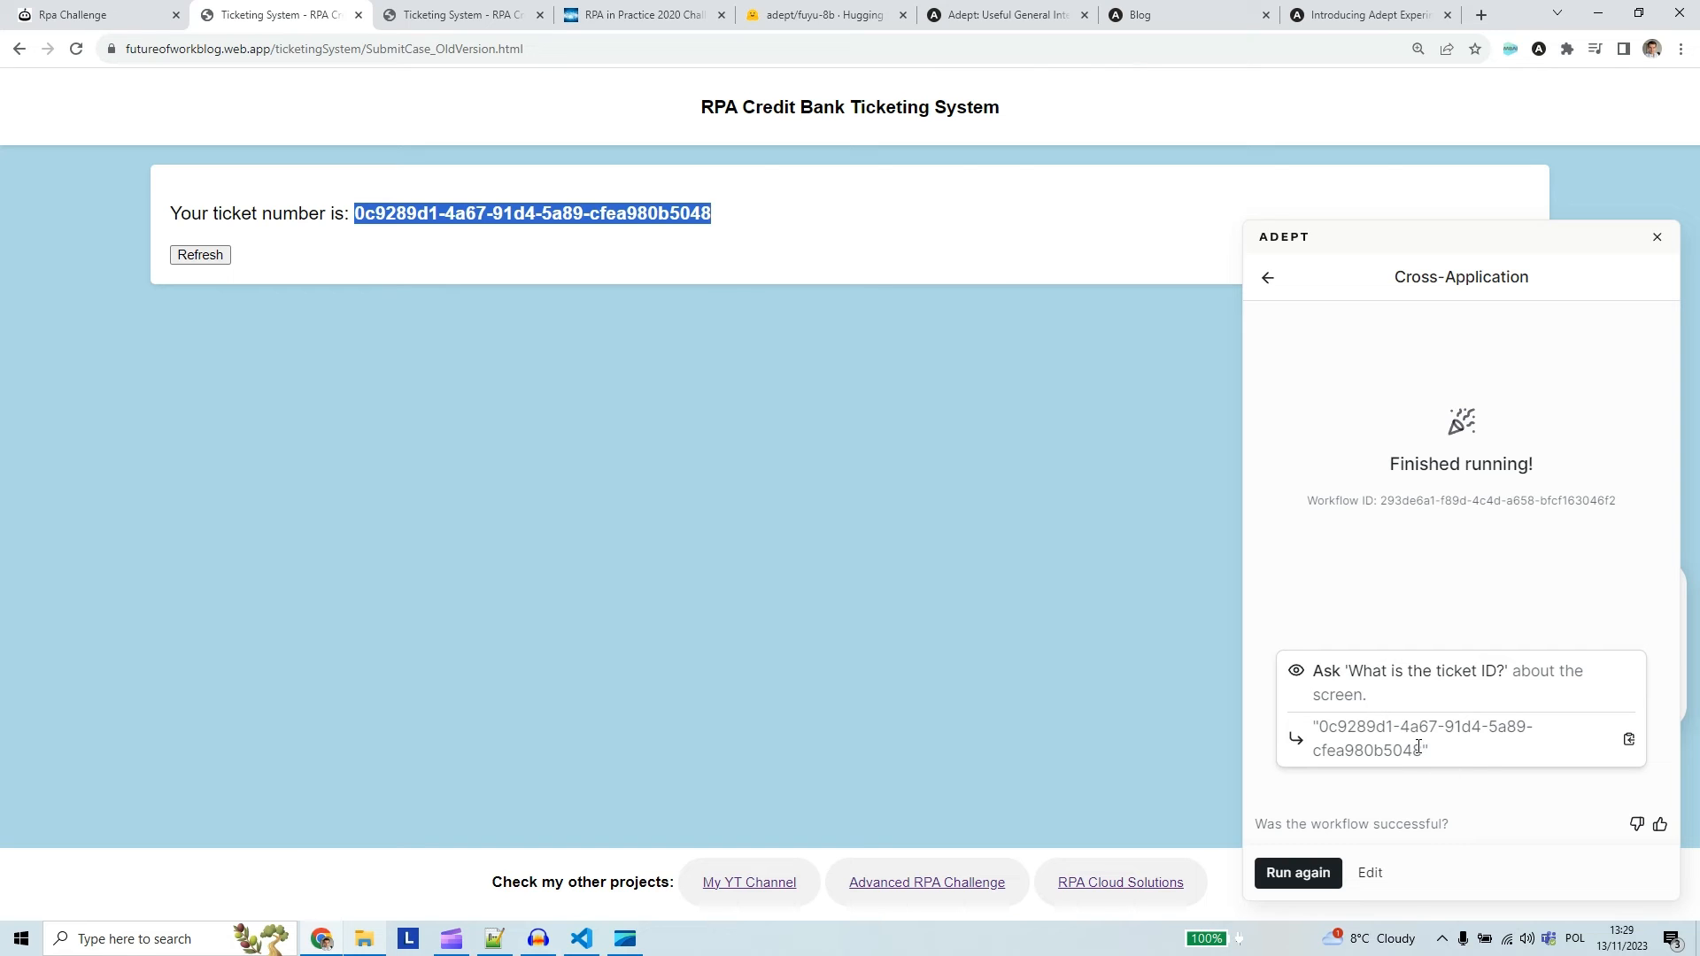
drag(1424, 752, 1325, 723)
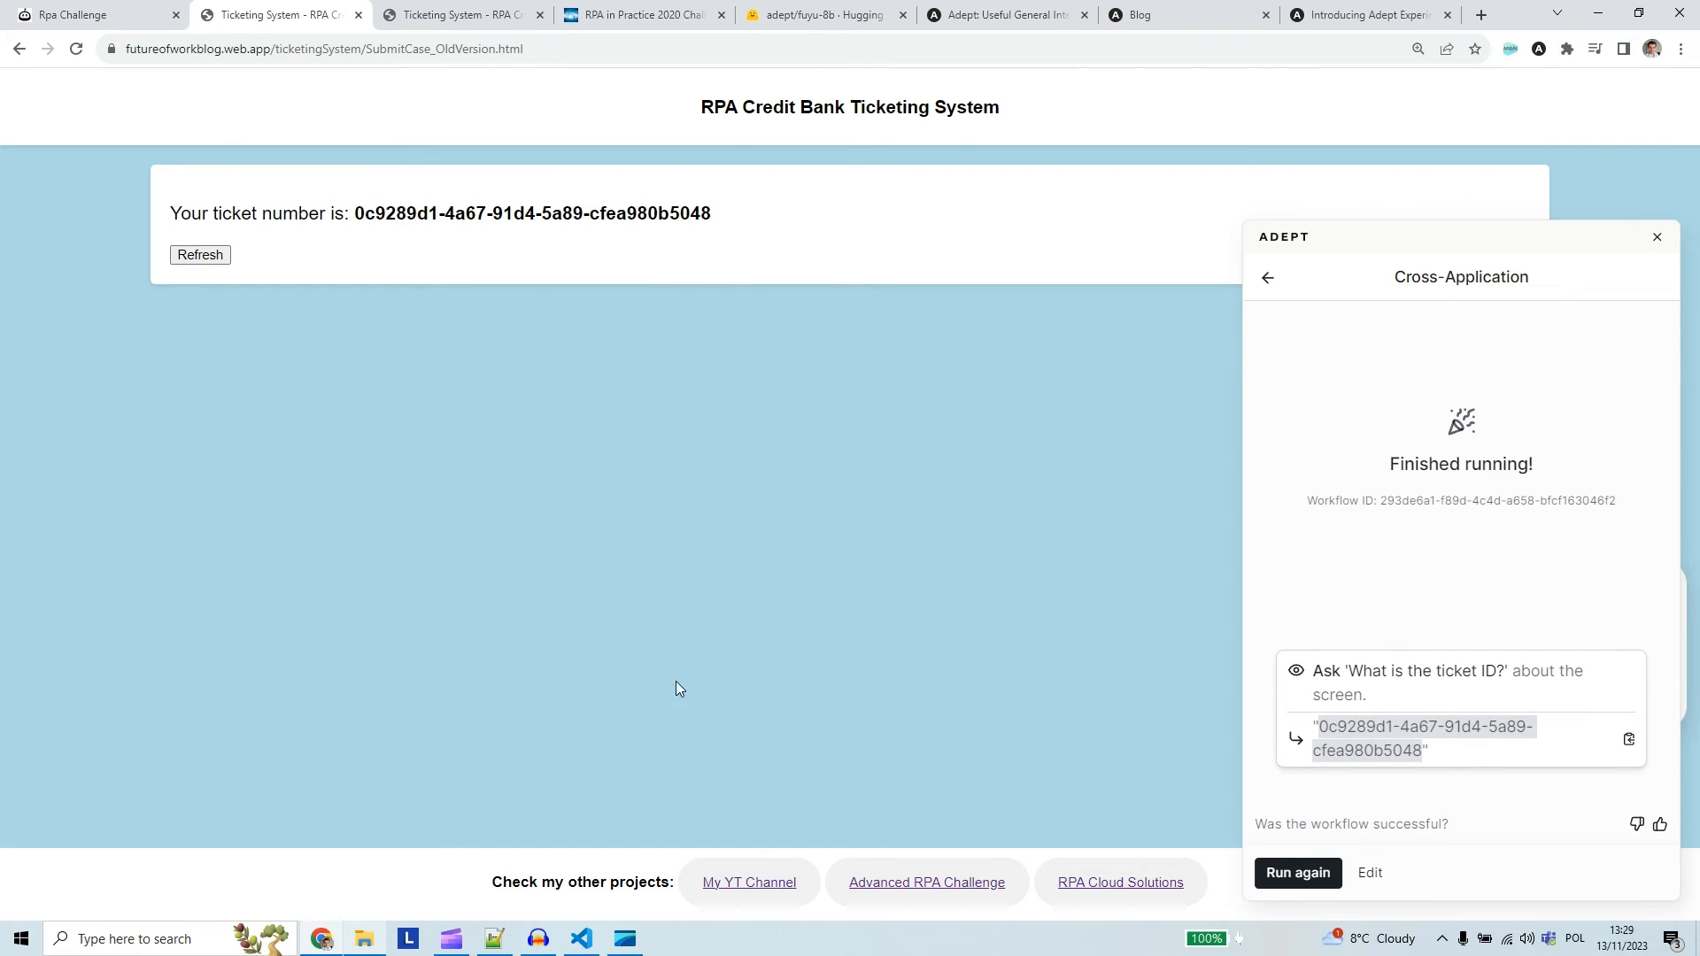
click(440, 15)
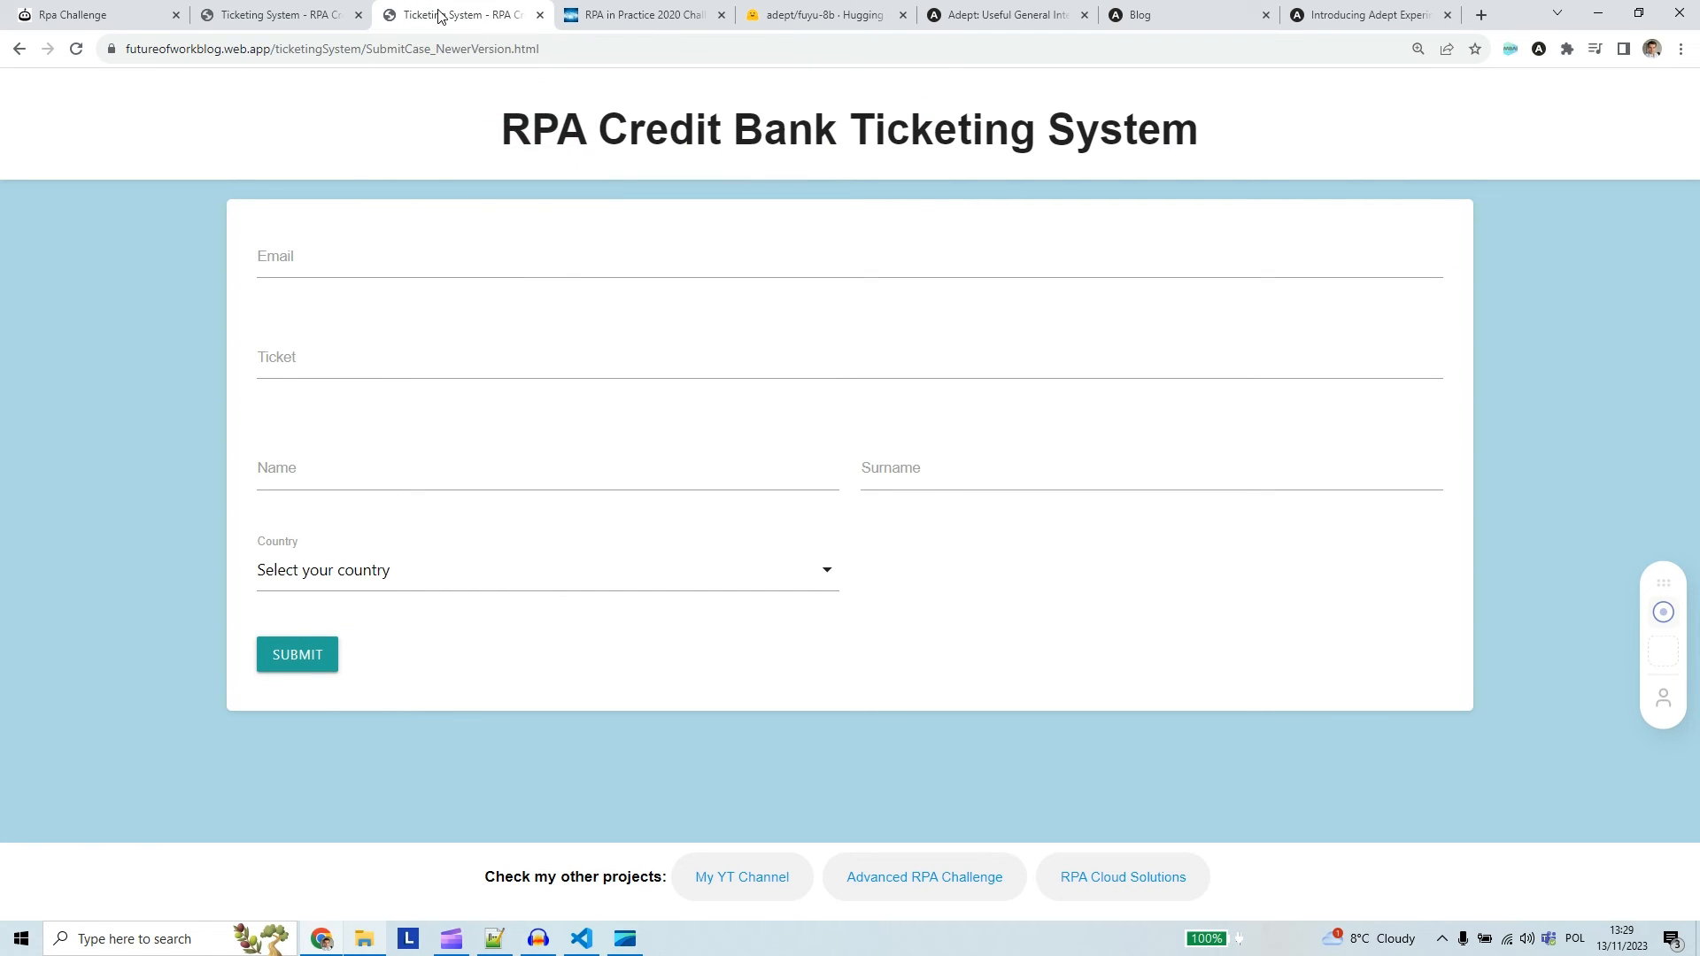
Open Adept on the newer ticketing form, refresh the older form to a blank ticket, and return to the newer version
click(1665, 612)
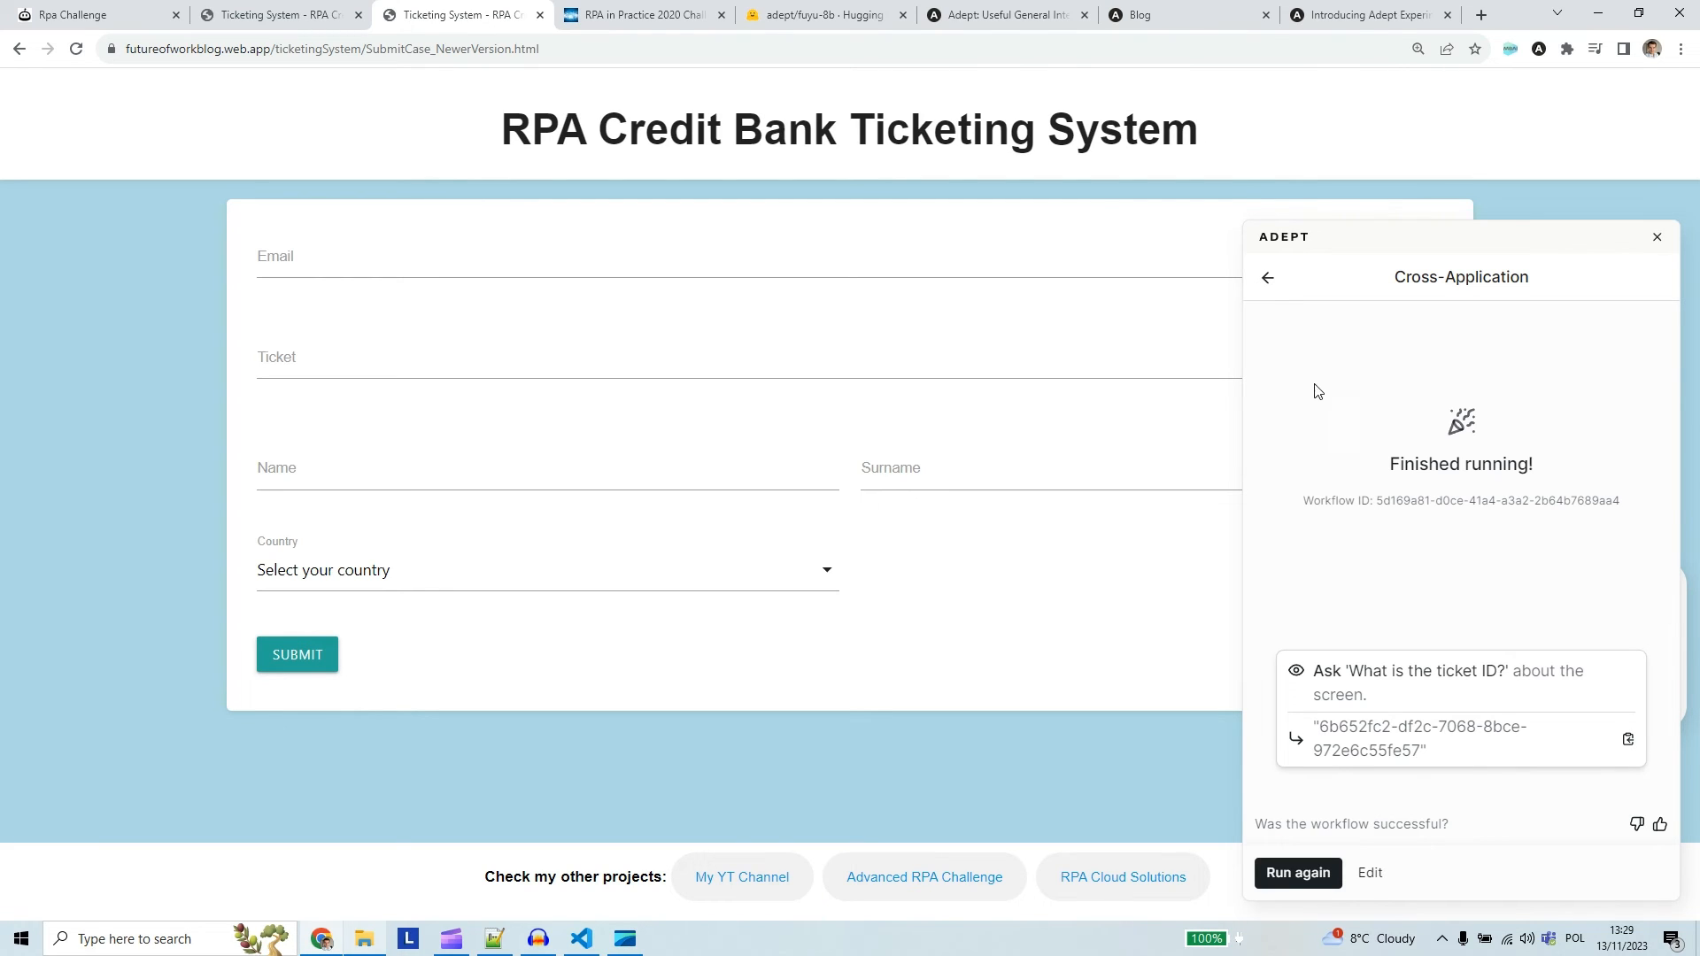
click(293, 15)
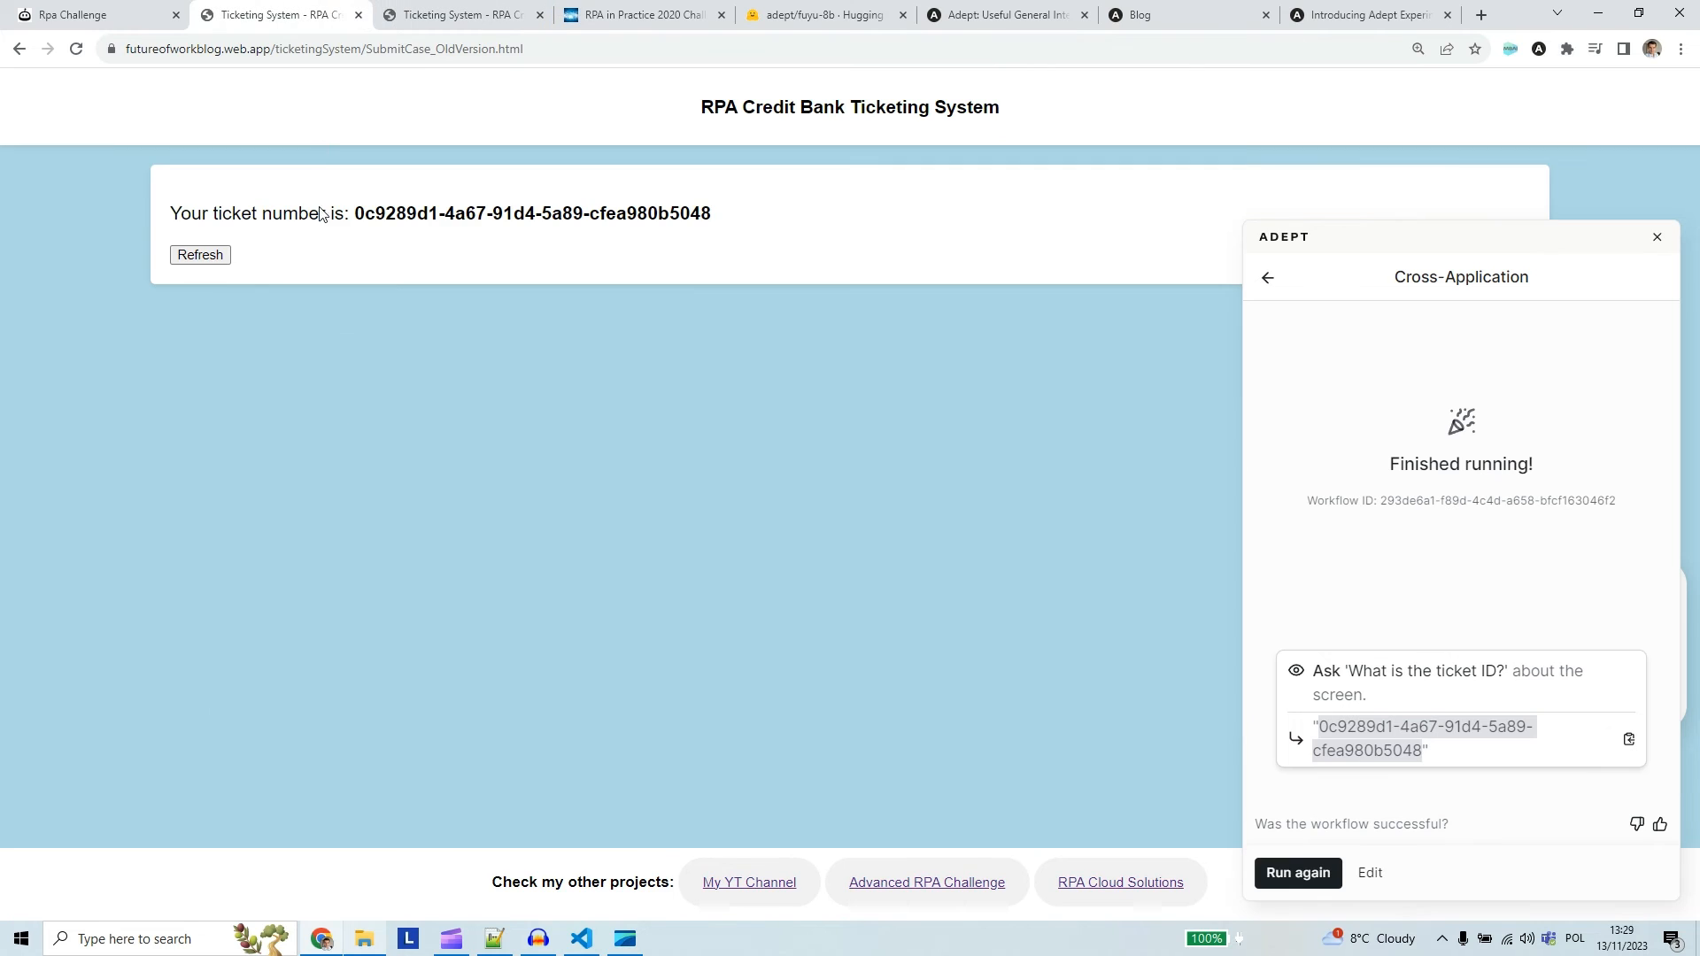
click(200, 255)
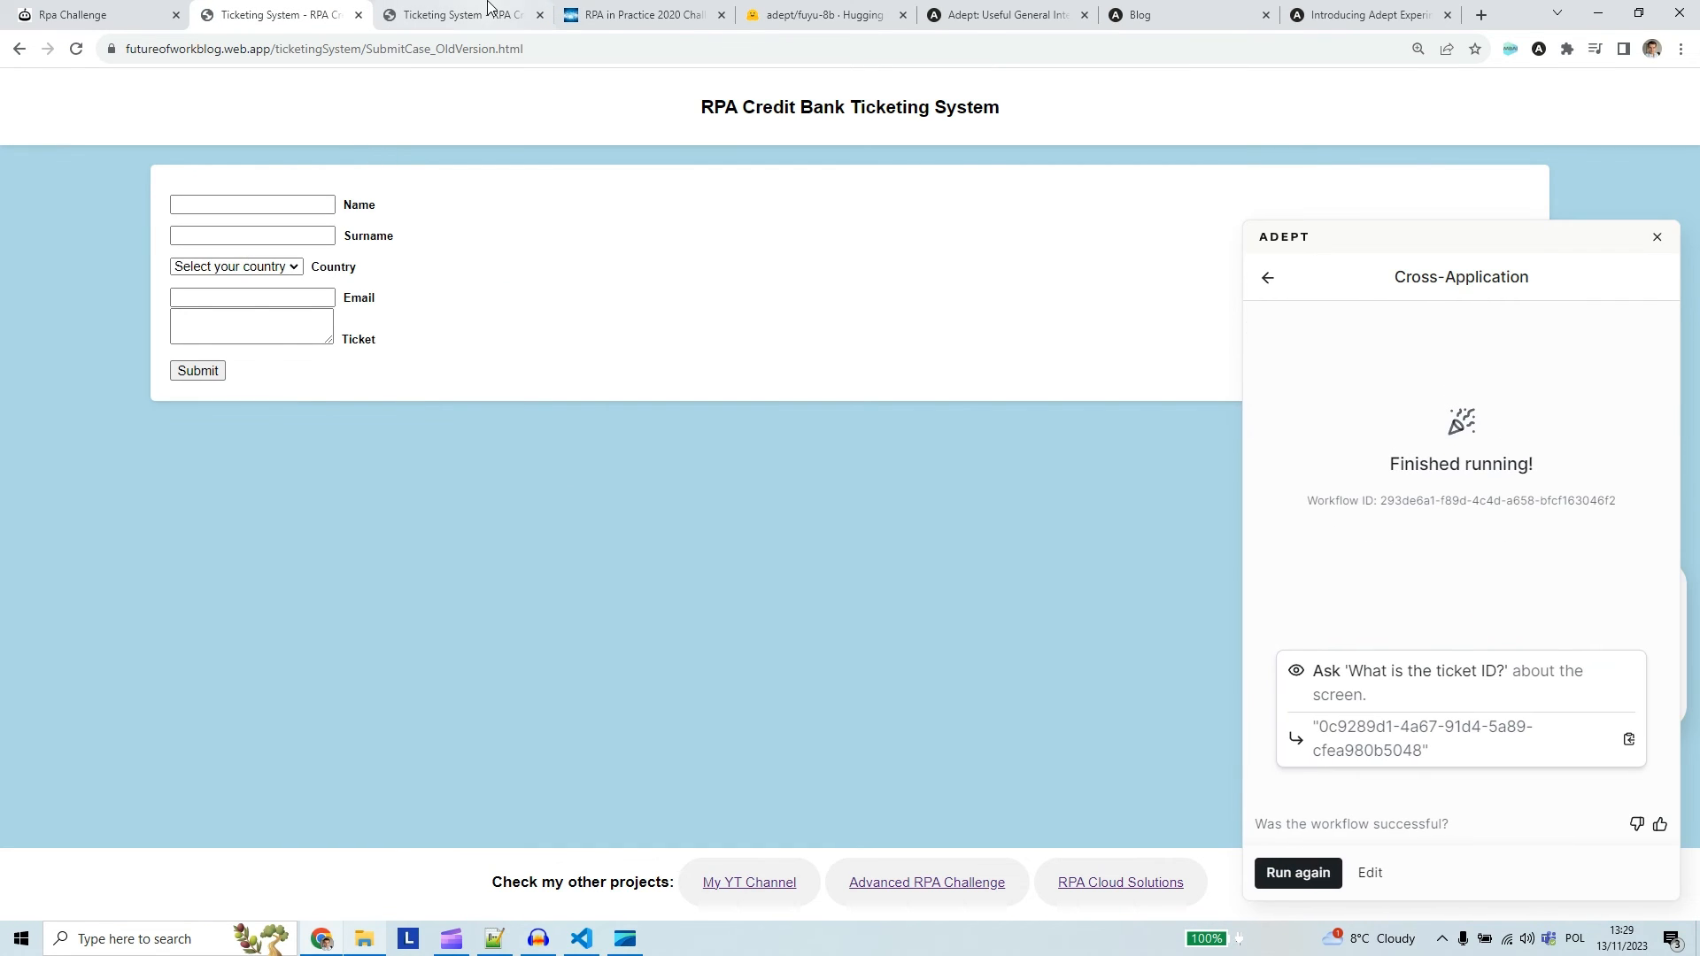
click(492, 14)
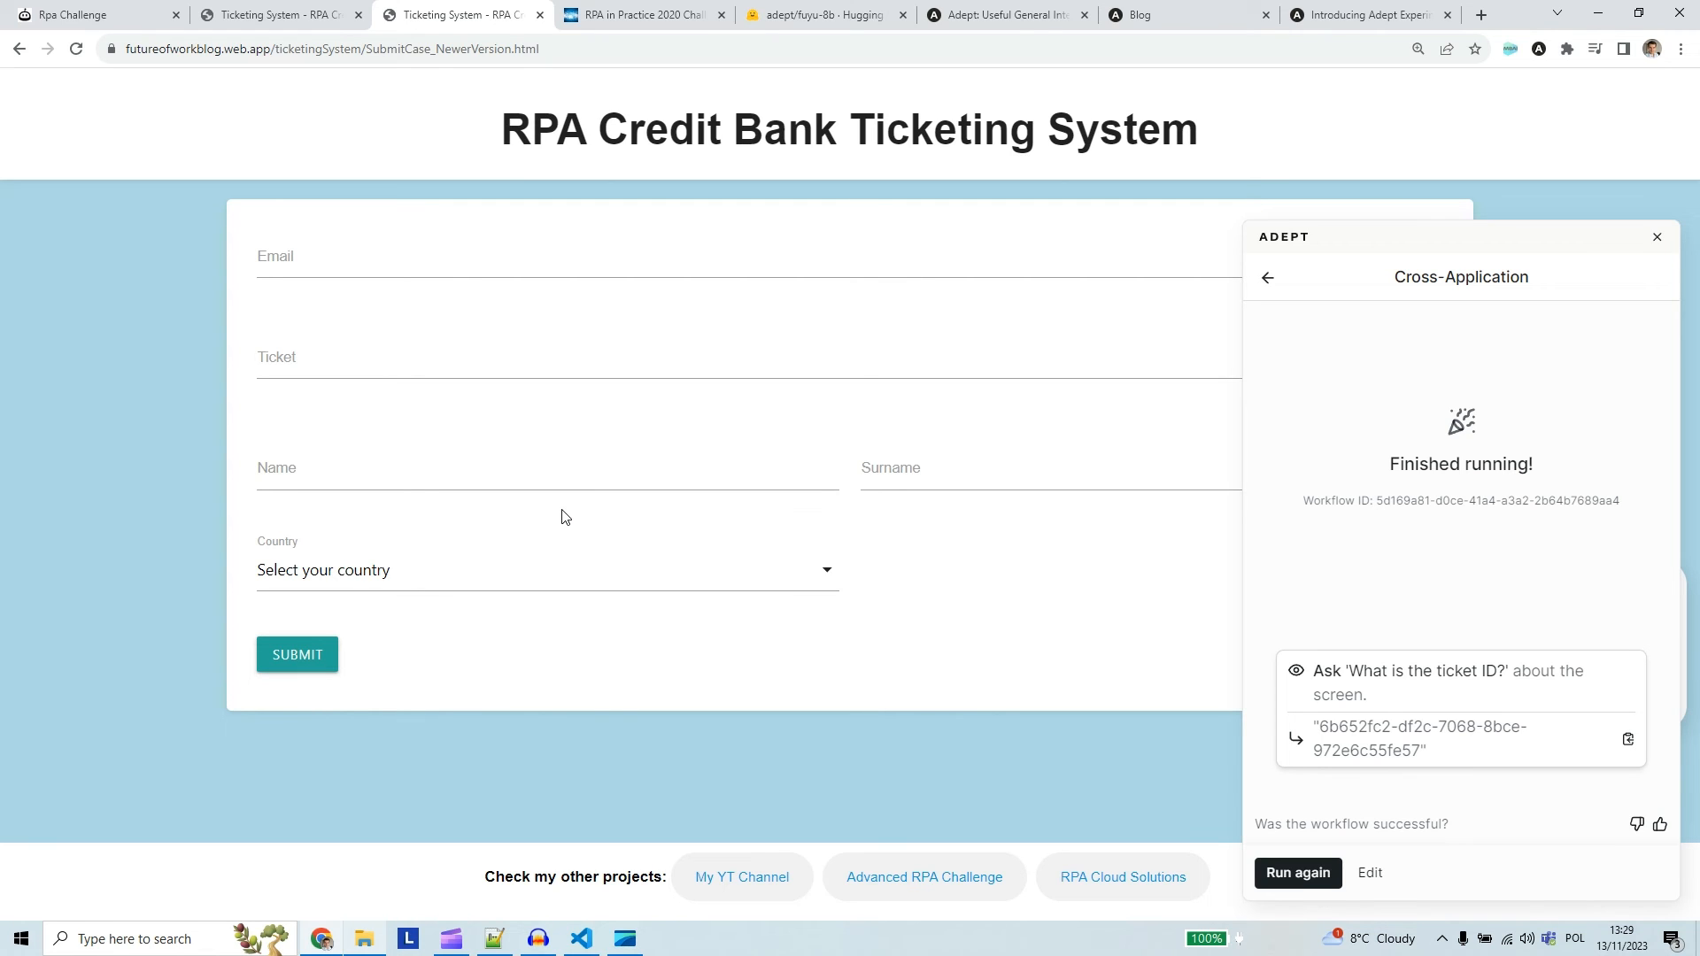
Run the Cross-Application workflow on the newer ticketing form to submit a ticket and ask for its ID
click(1268, 279)
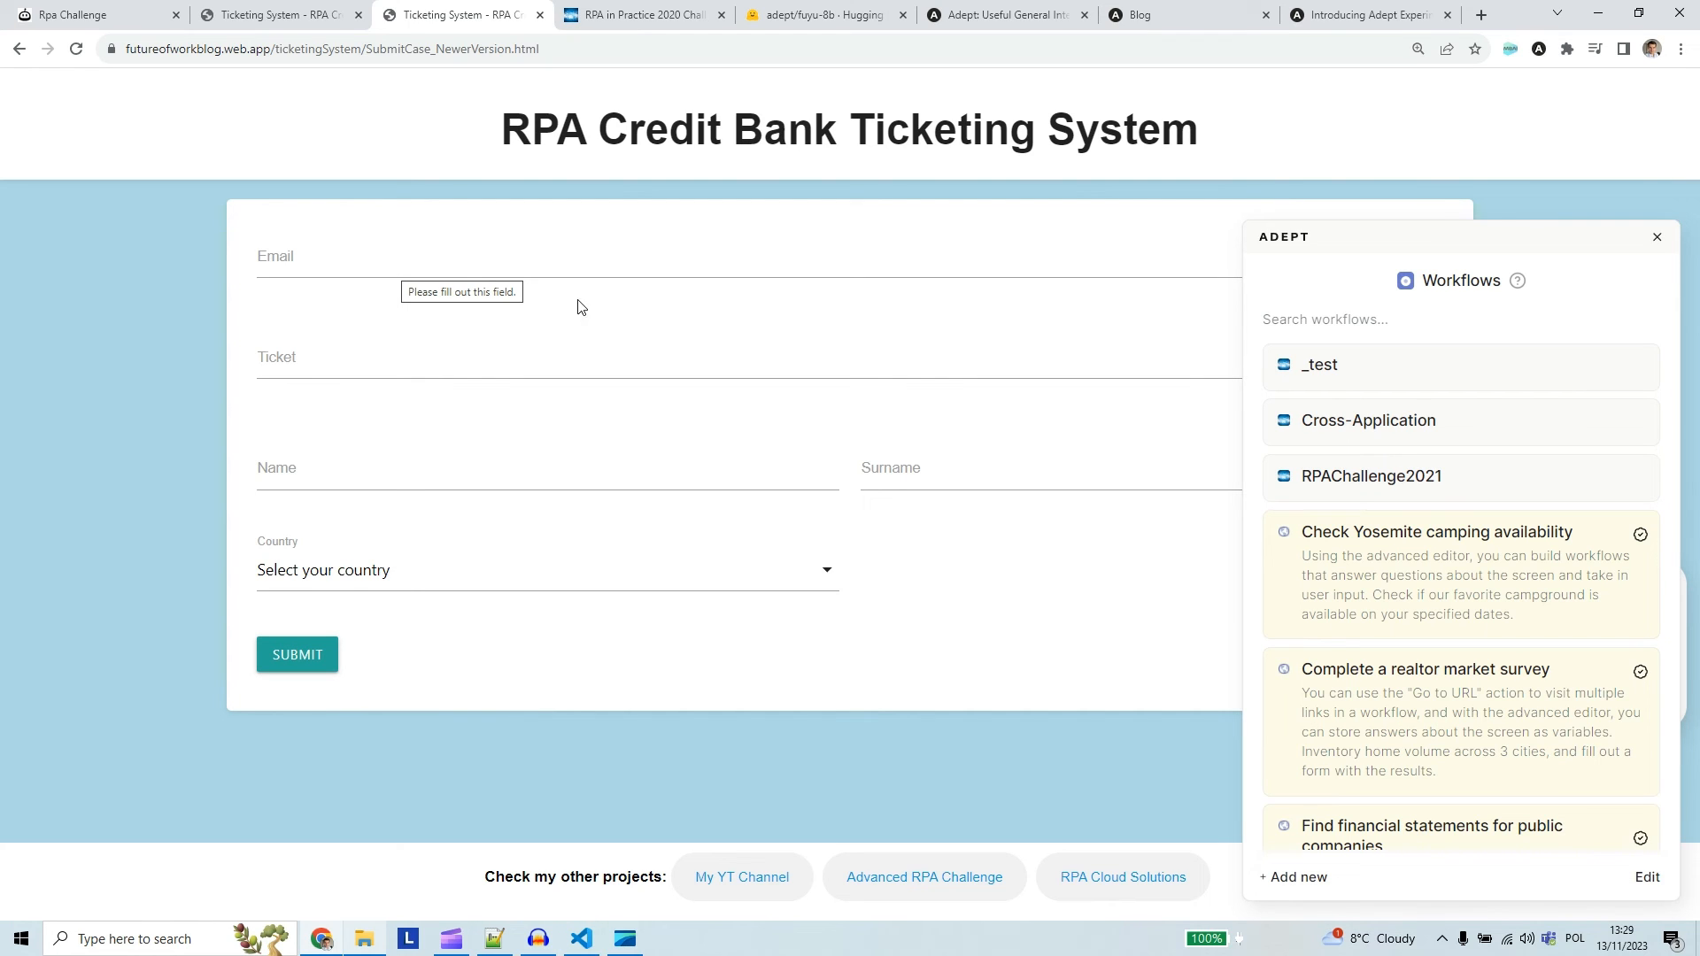
click(1352, 441)
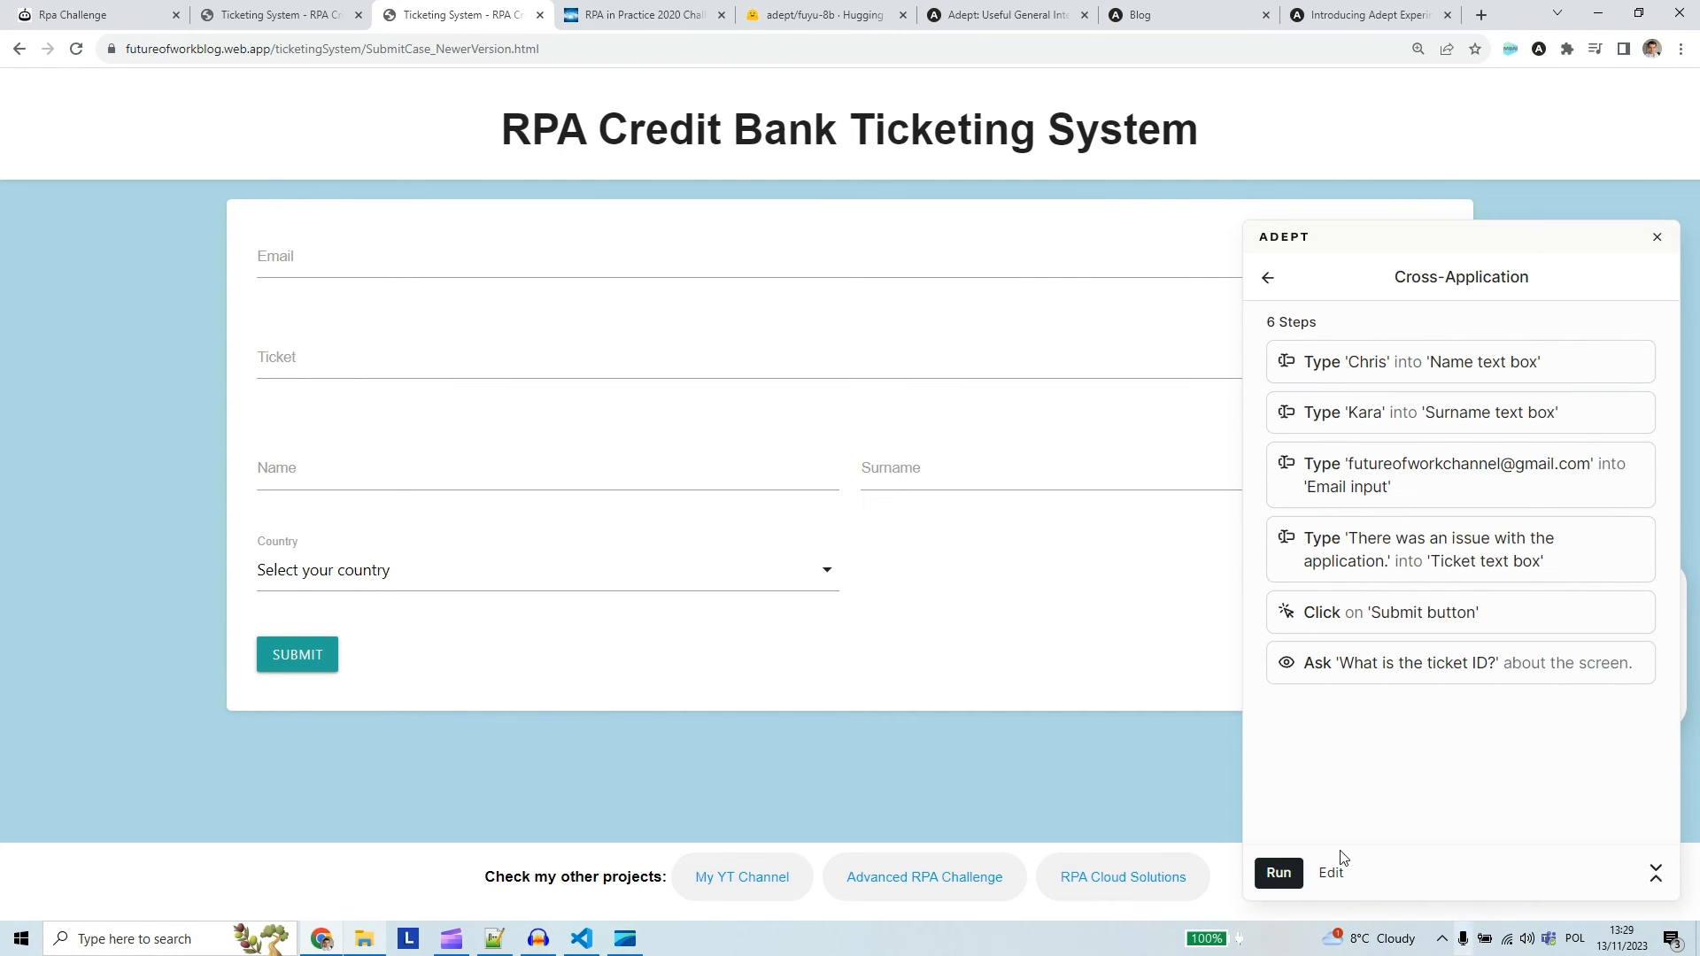
click(1291, 881)
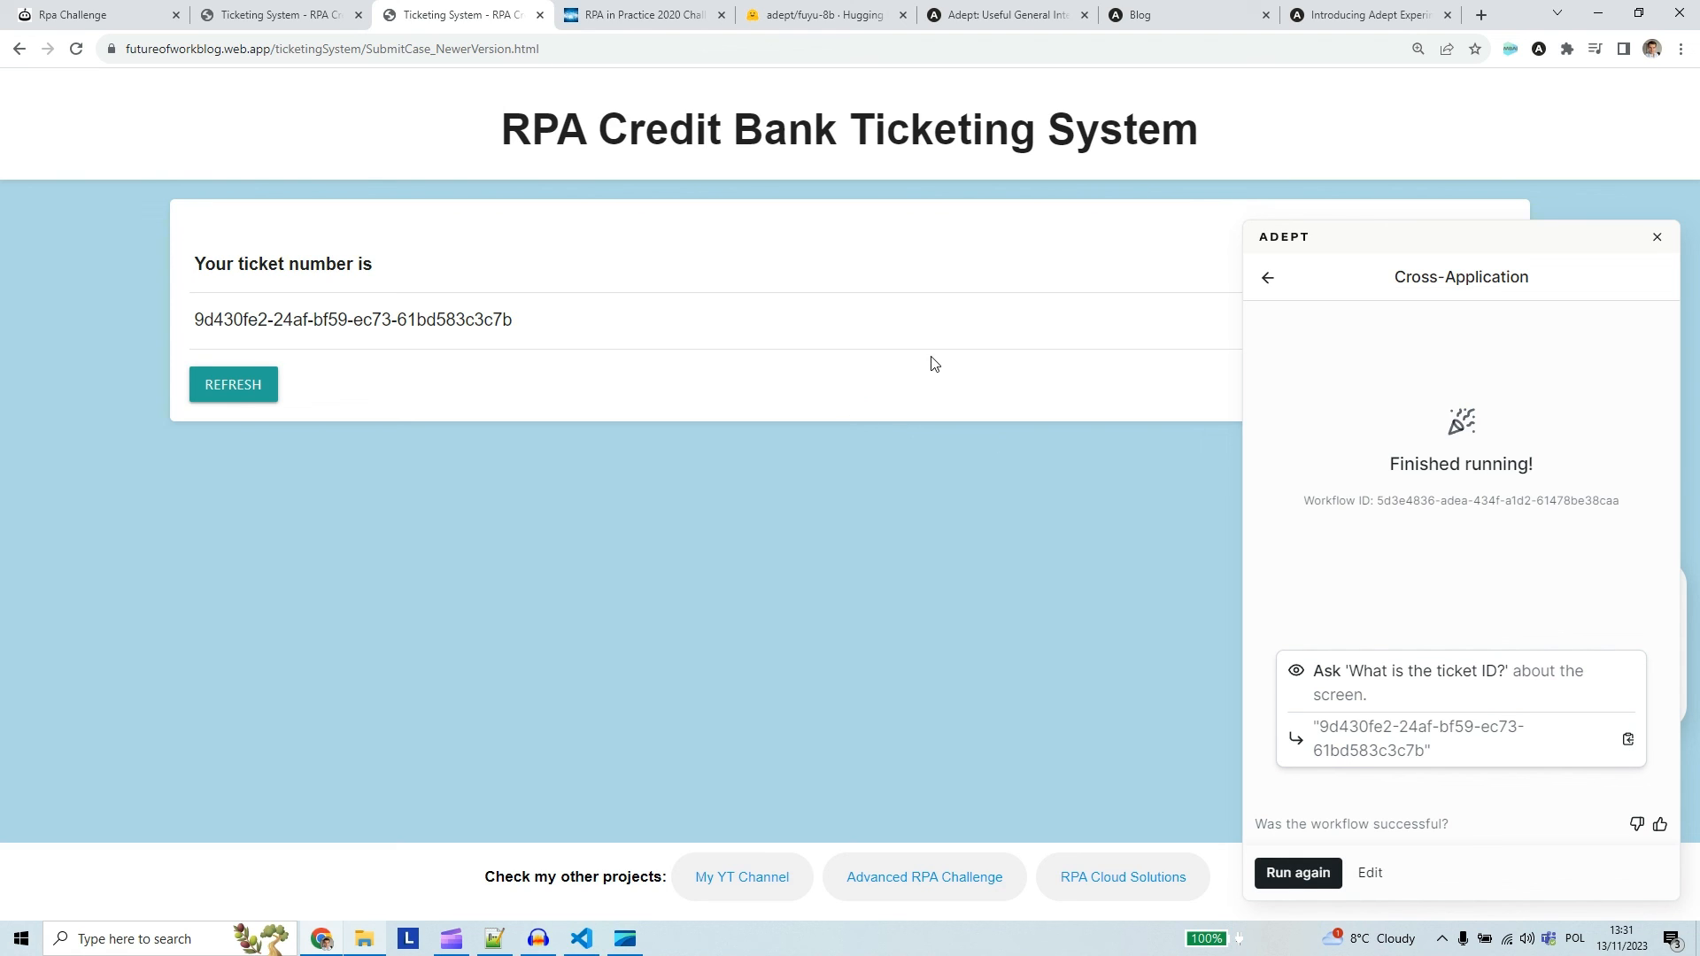
Look through the Adept home page, its blog overview and the Introducing Adept Experiments post
click(984, 11)
click(1141, 12)
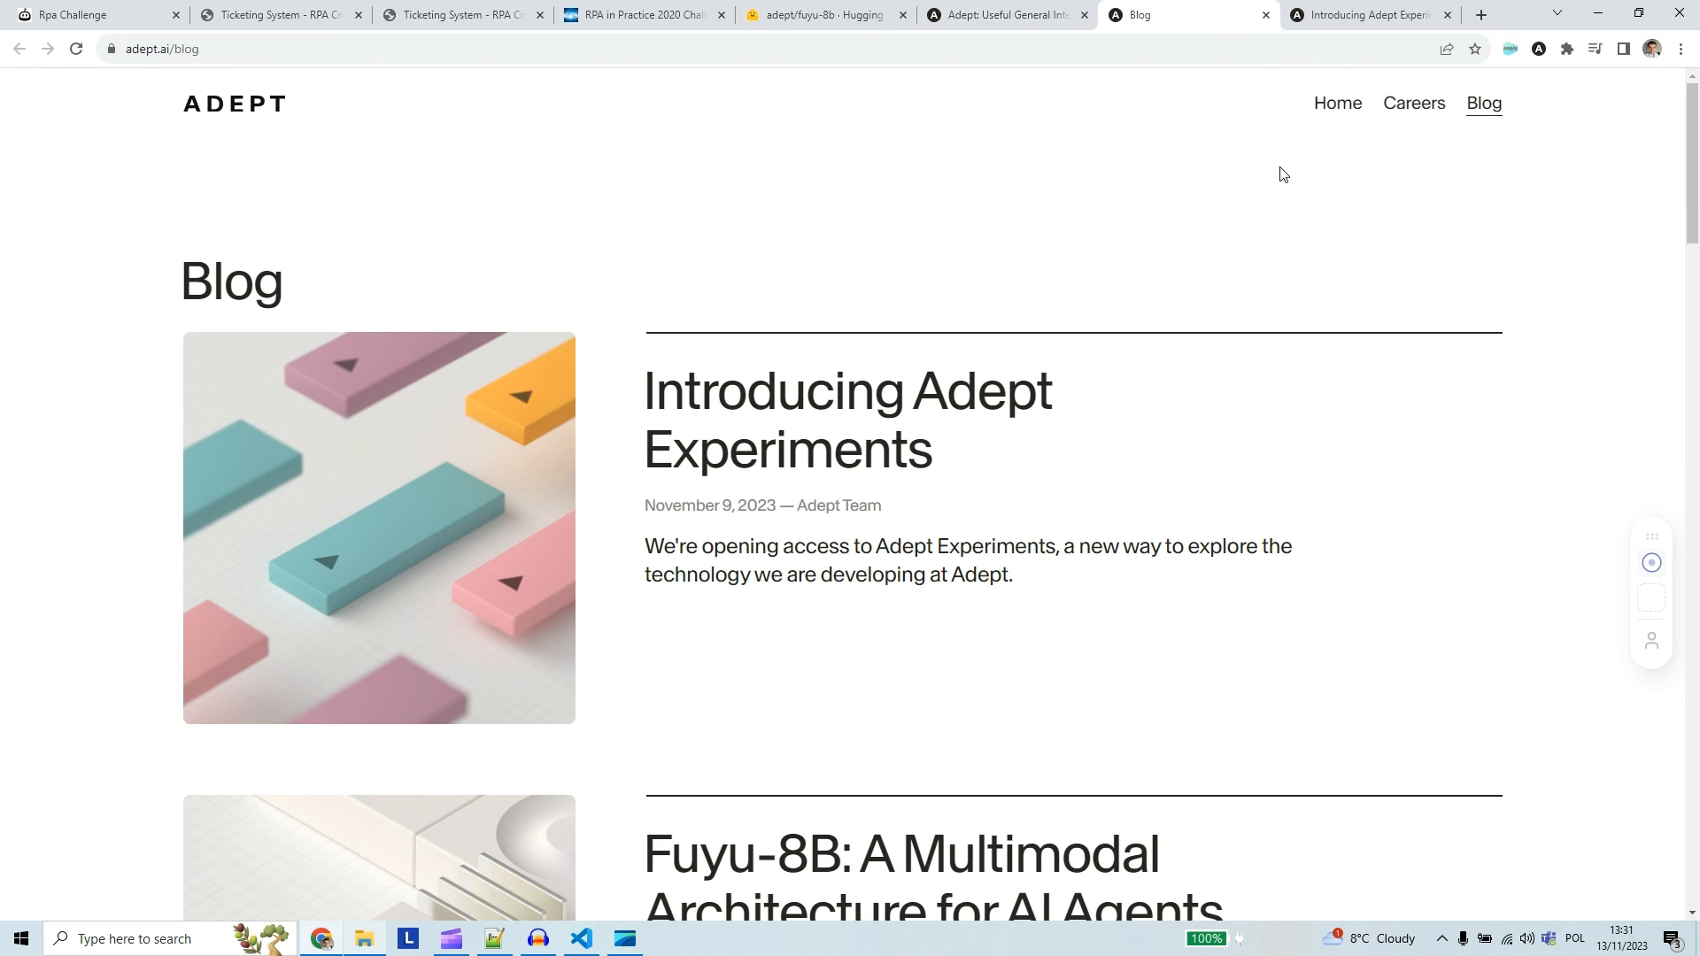
click(1341, 11)
click(958, 10)
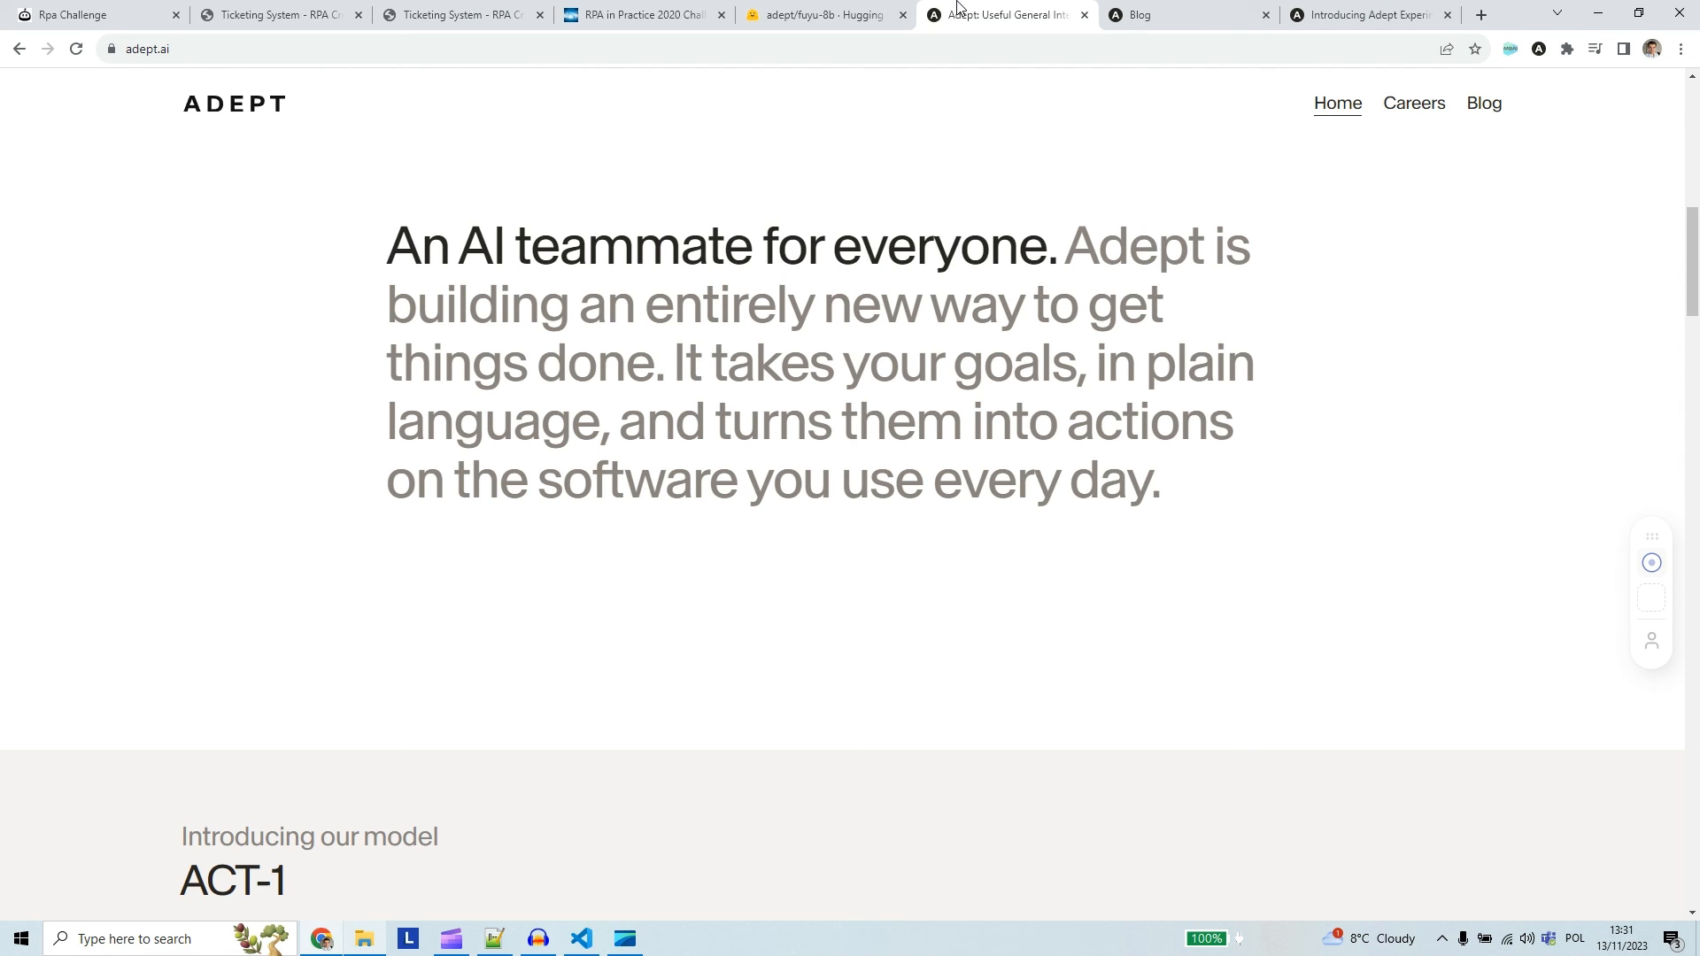
click(1313, 10)
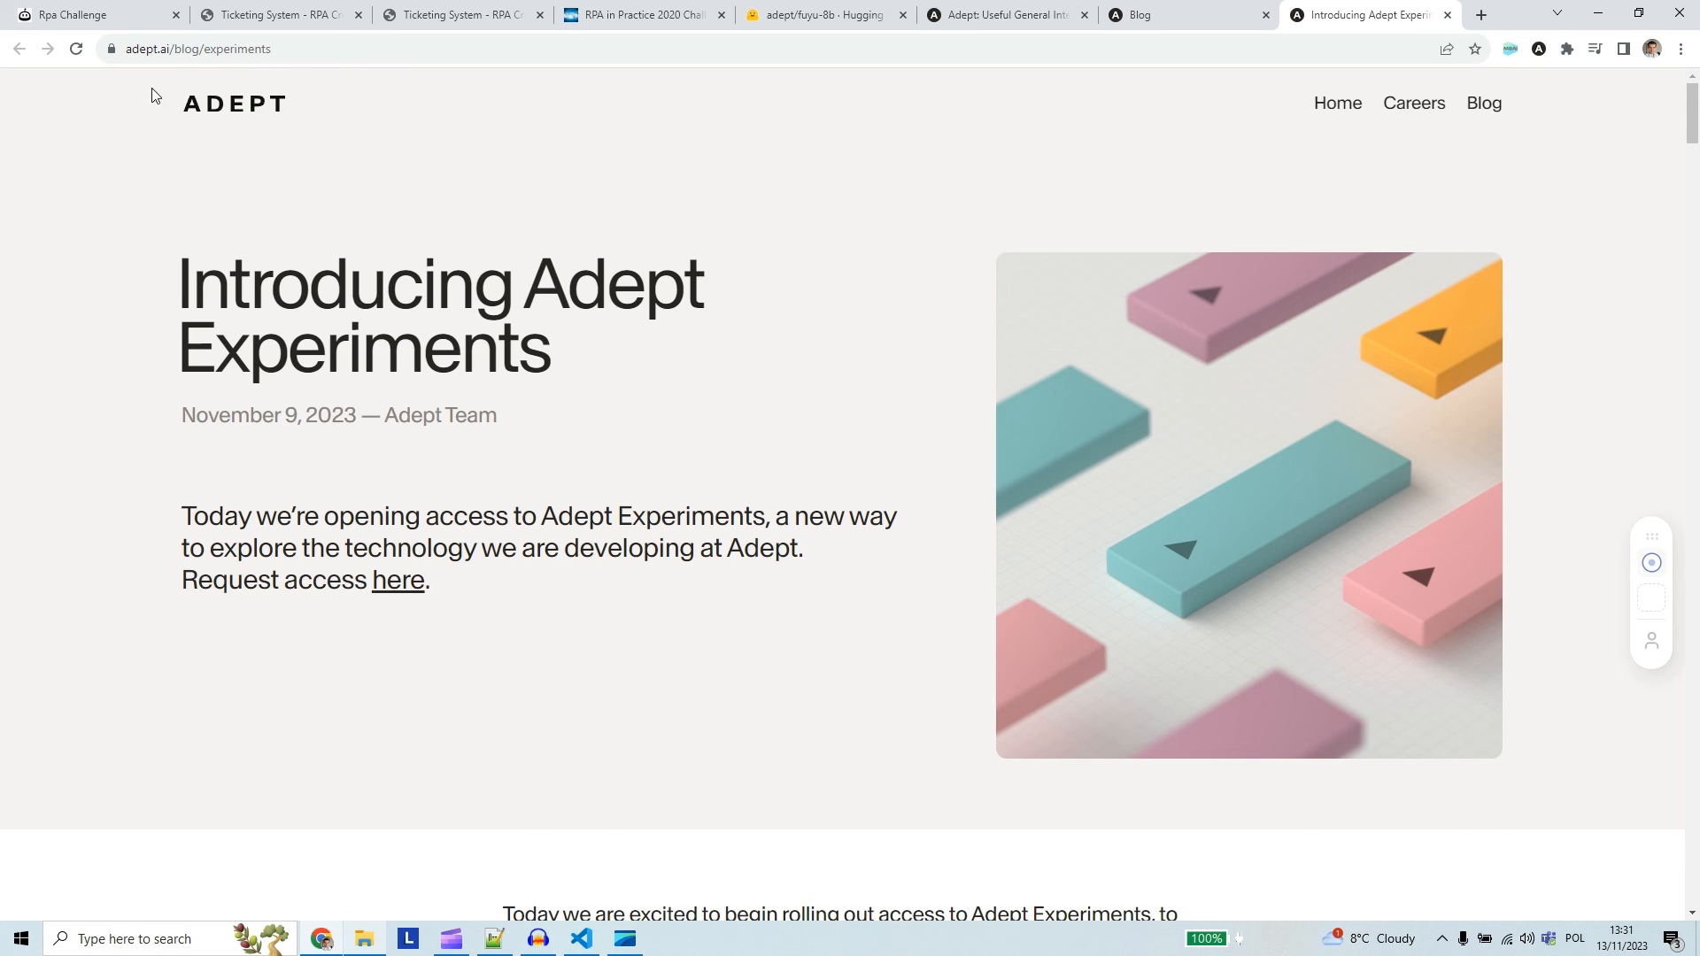
Revisit the RPA Challenge form, then set the Future of Work Challenge to Regular mode and view its form fields
click(99, 15)
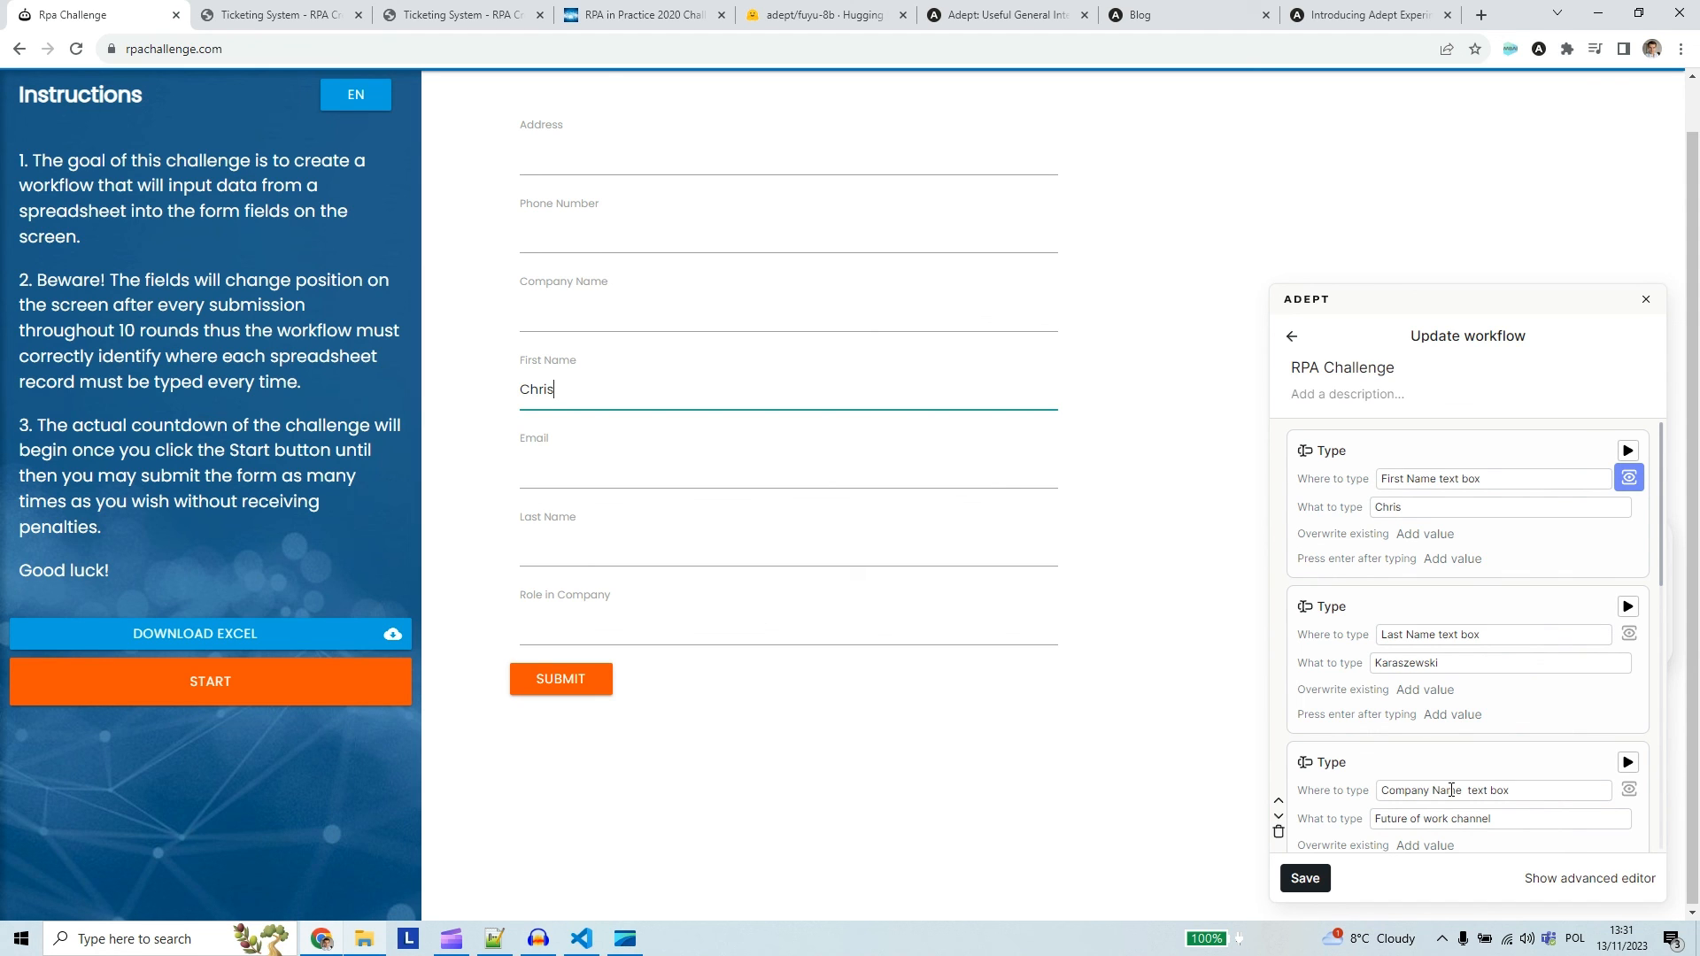
click(650, 15)
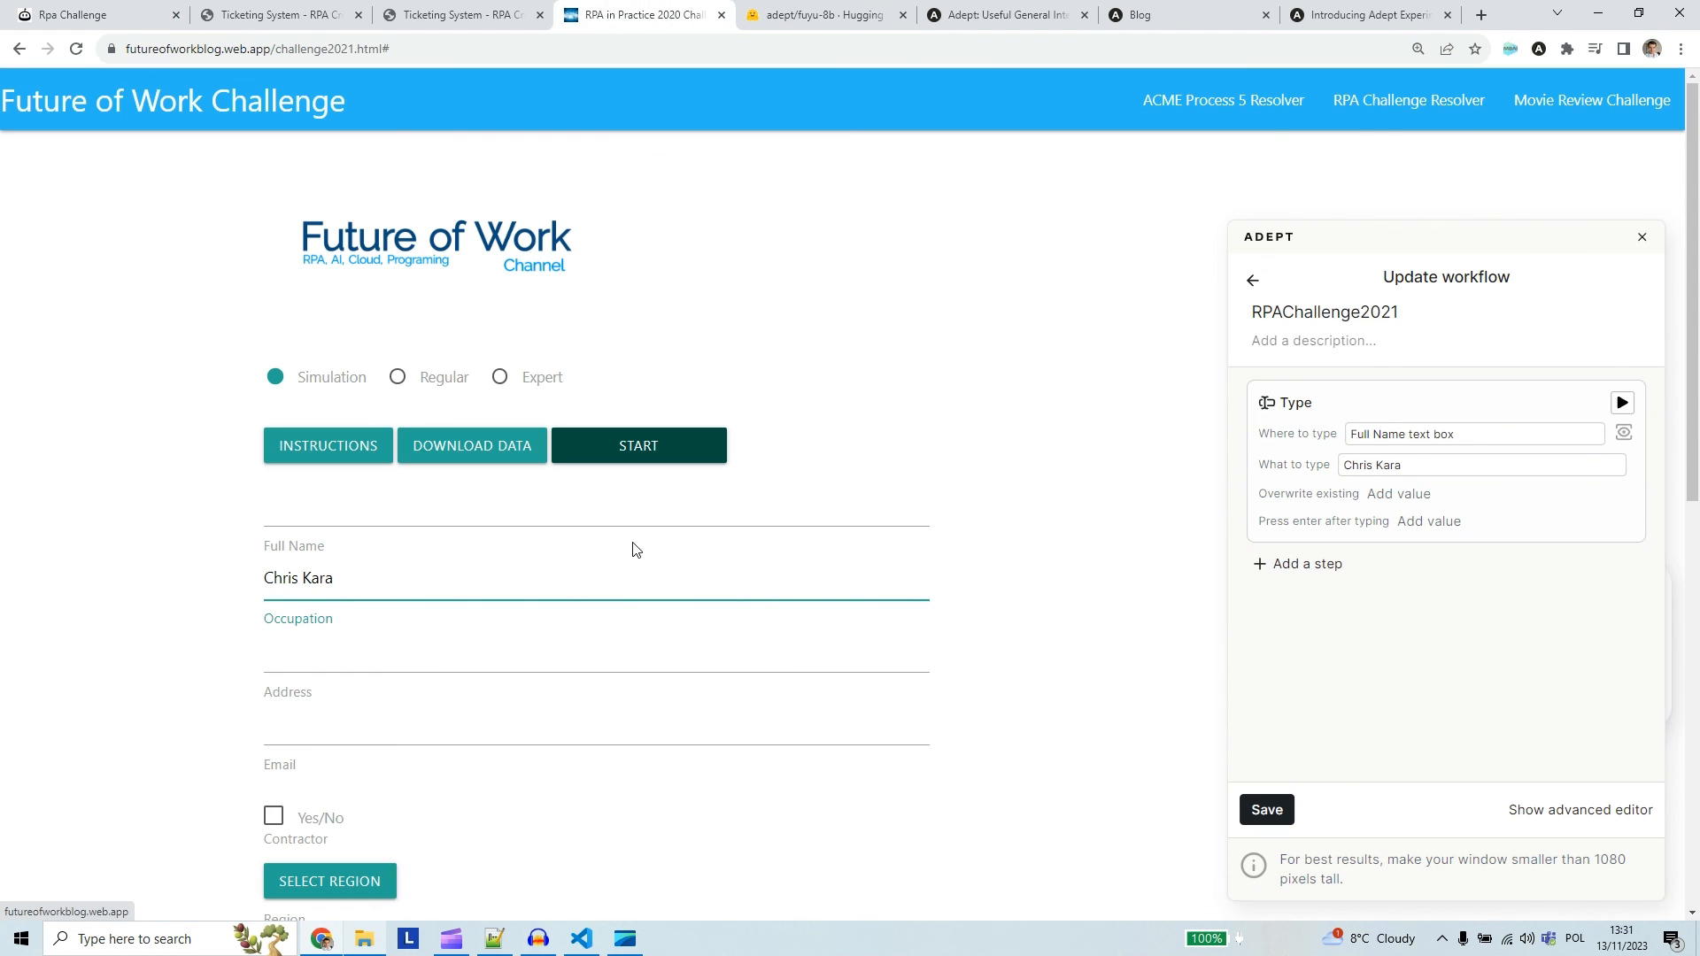
click(442, 379)
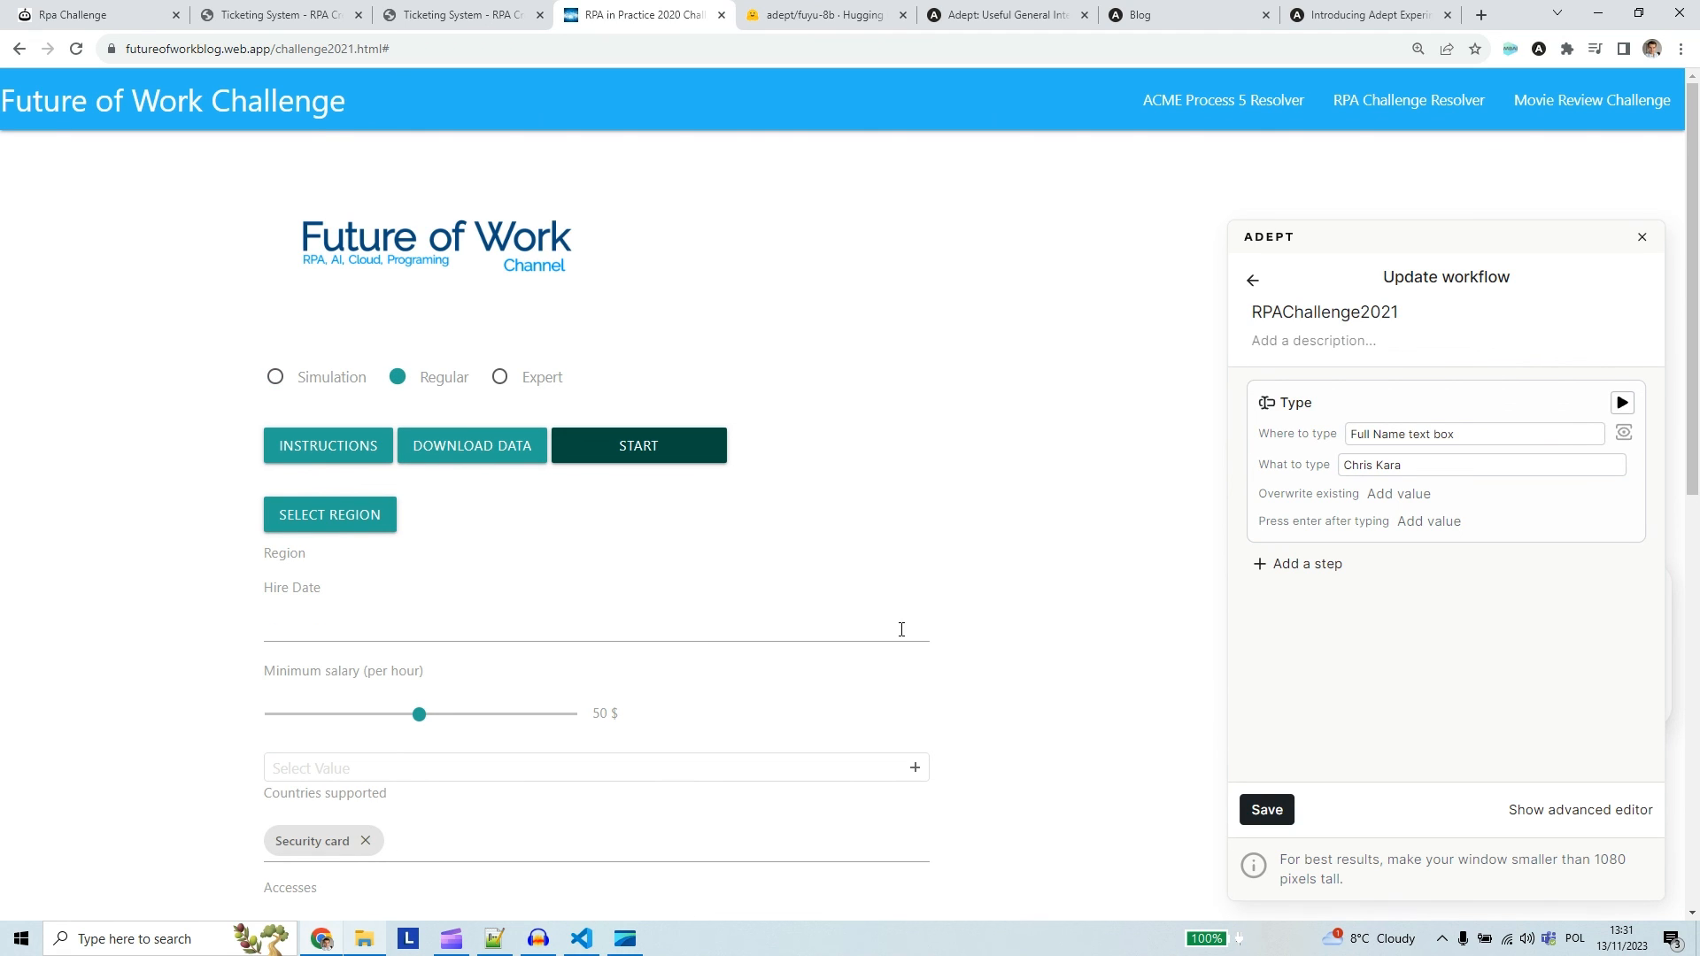
scroll(1091, 634, down, 8)
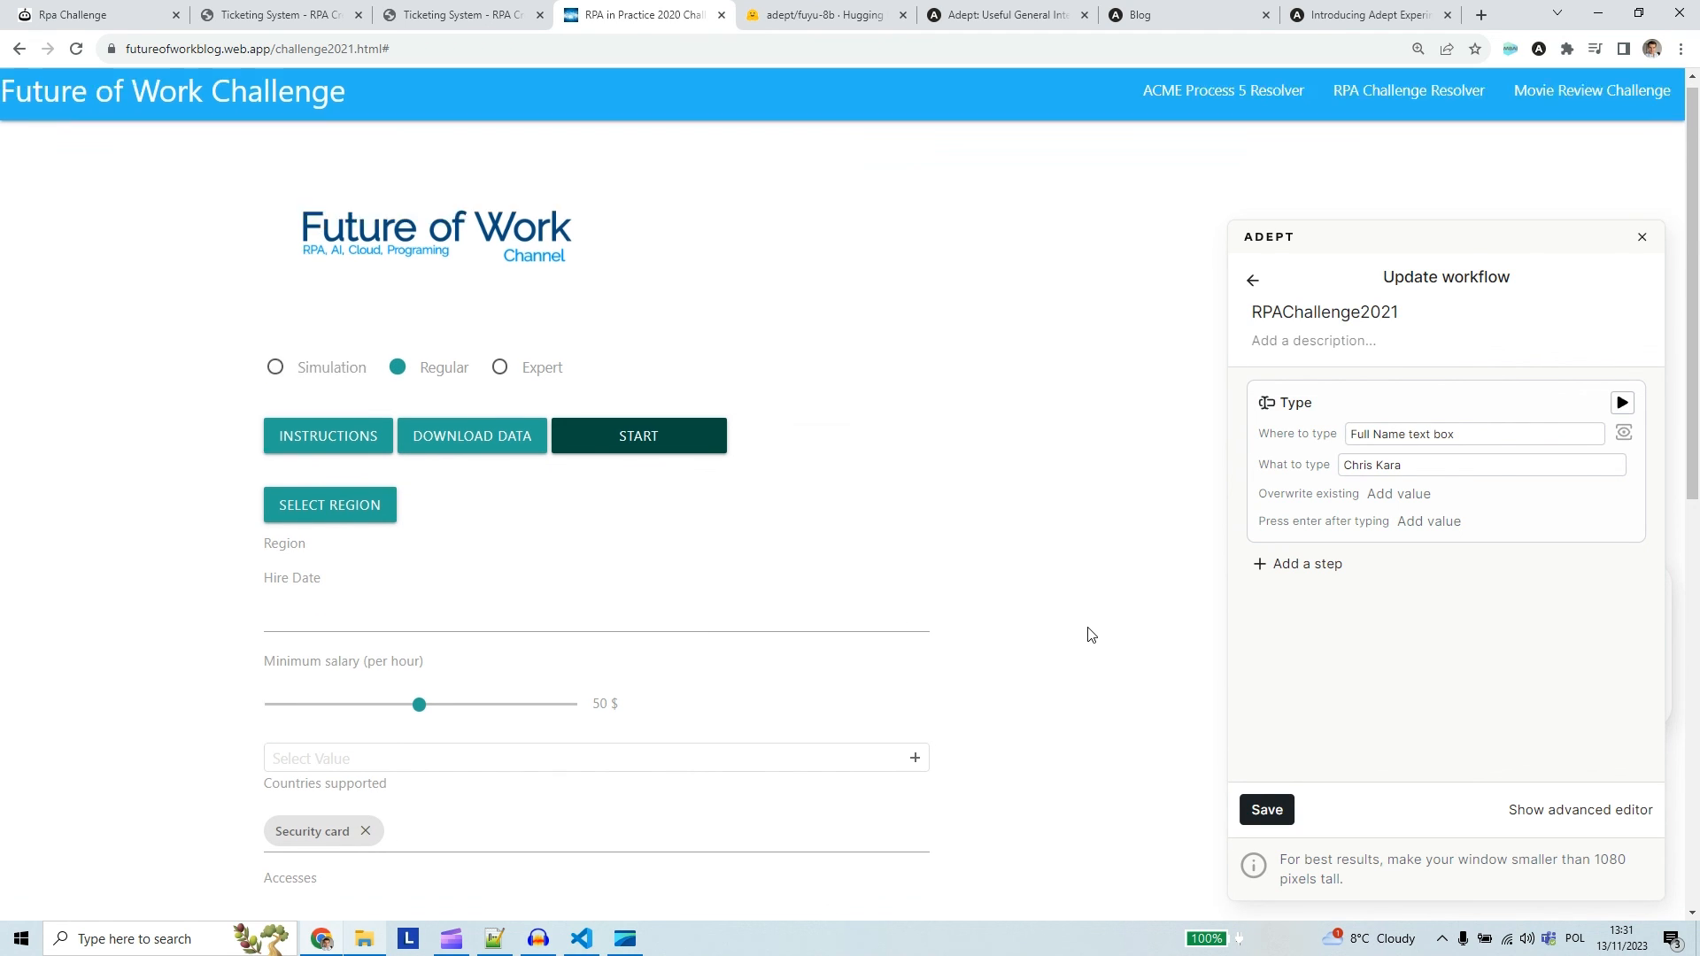